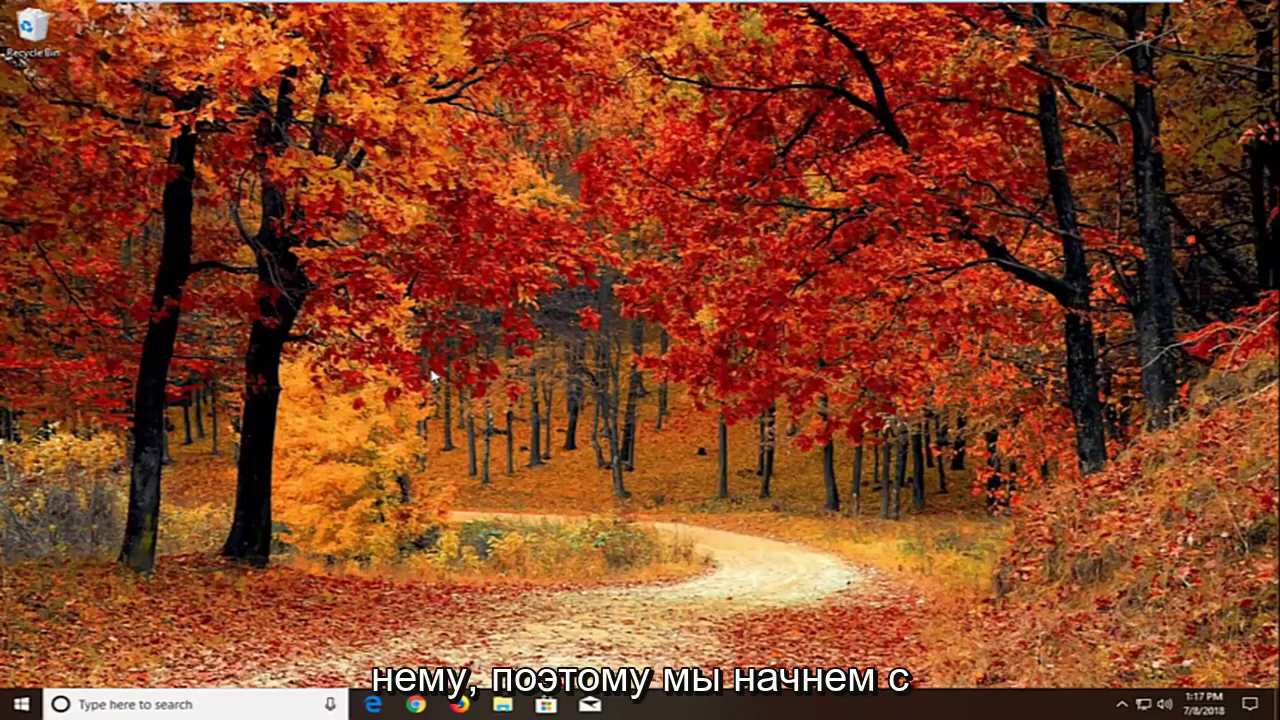
Search Windows for "services" and open the Services desktop app.
{"action": "left_click", "coordinate": [15, 704]}
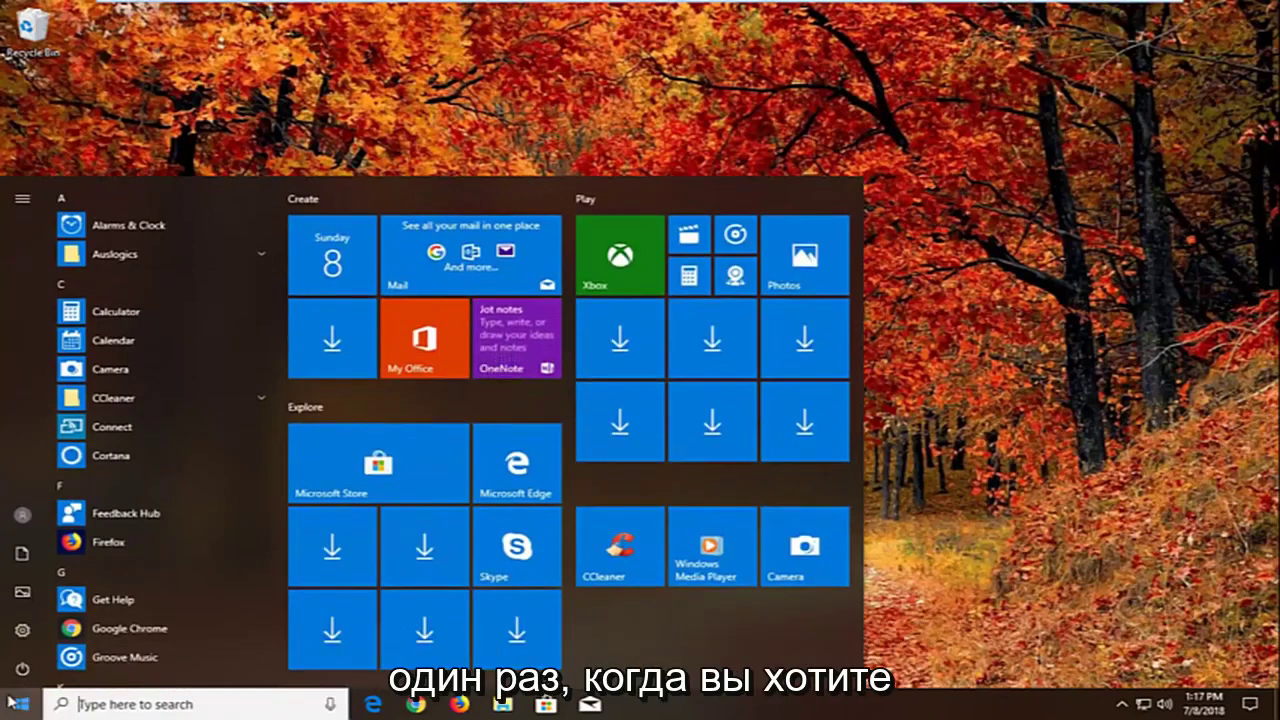
{"action": "type", "text": "services"}
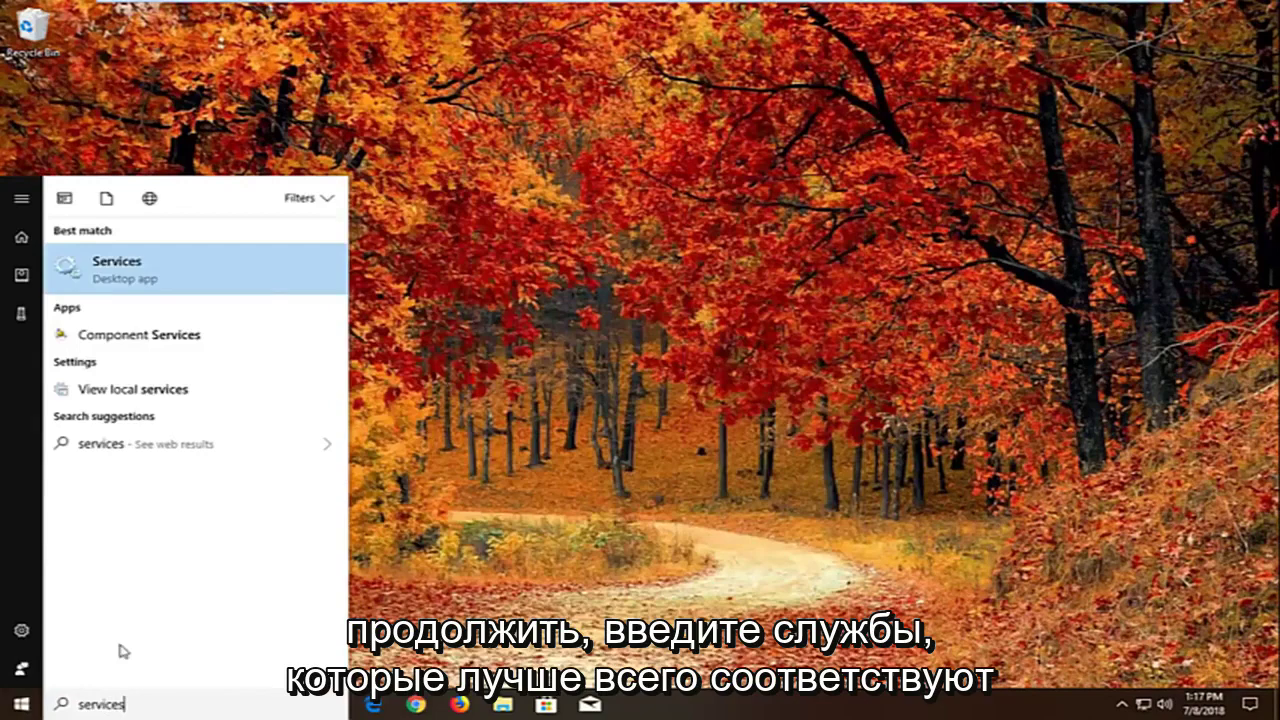
{"action": "left_click", "coordinate": [120, 278]}
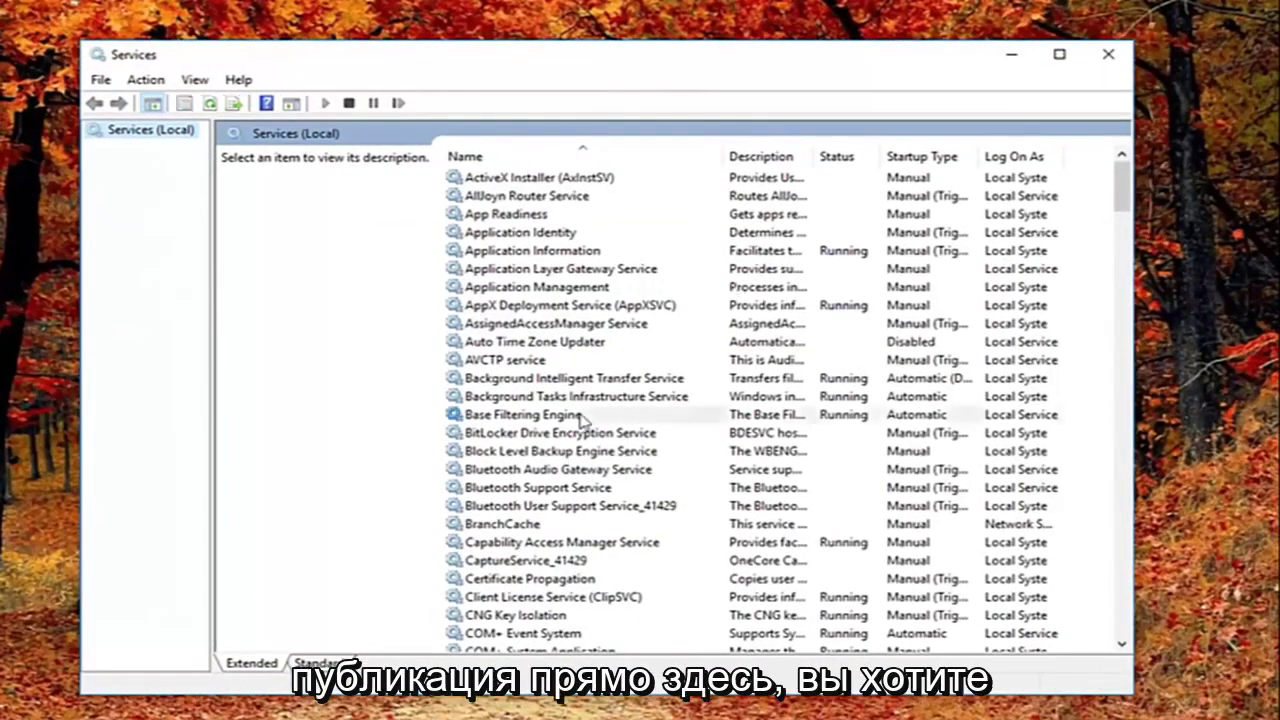
Find the Function Discovery Resource Publication service in the list and open its properties.
{"action": "left_click", "coordinate": [580, 416]}
{"action": "scroll", "coordinate": [569, 434], "scroll_direction": "down", "scroll_amount": 10}
{"action": "scroll", "coordinate": [531, 483], "scroll_direction": "down", "scroll_amount": 6}
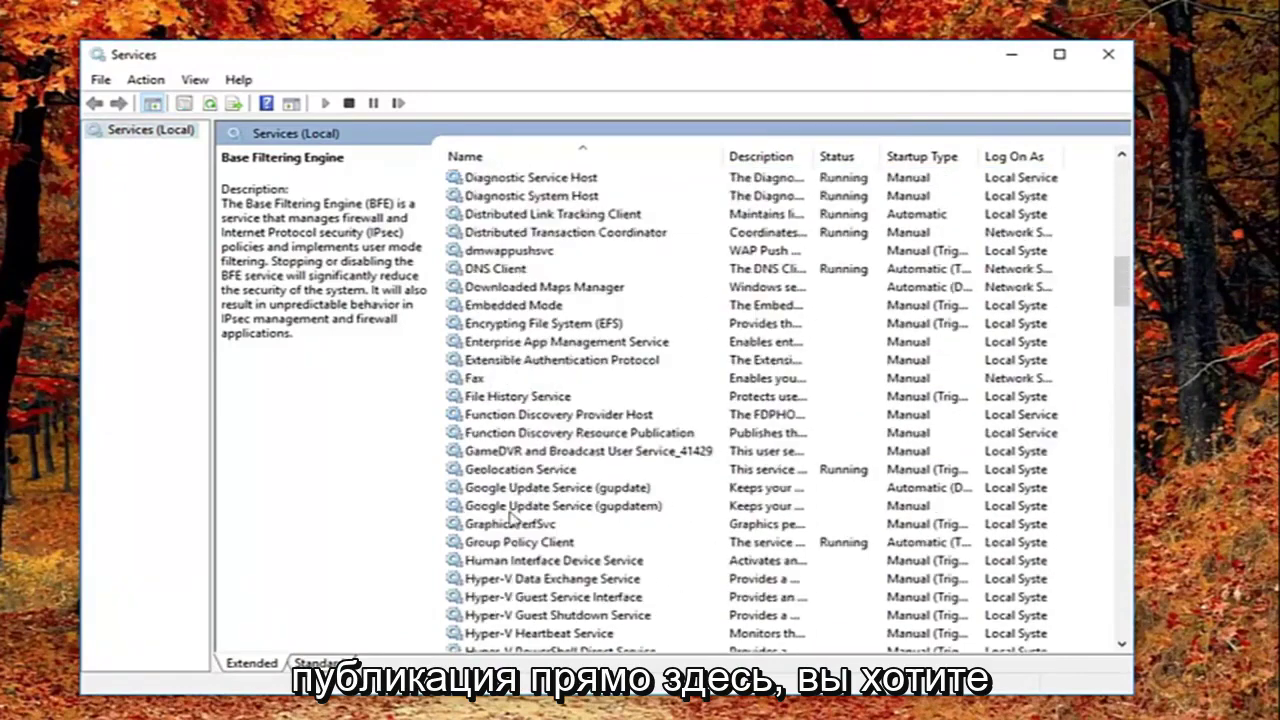
{"action": "left_click", "coordinate": [493, 434]}
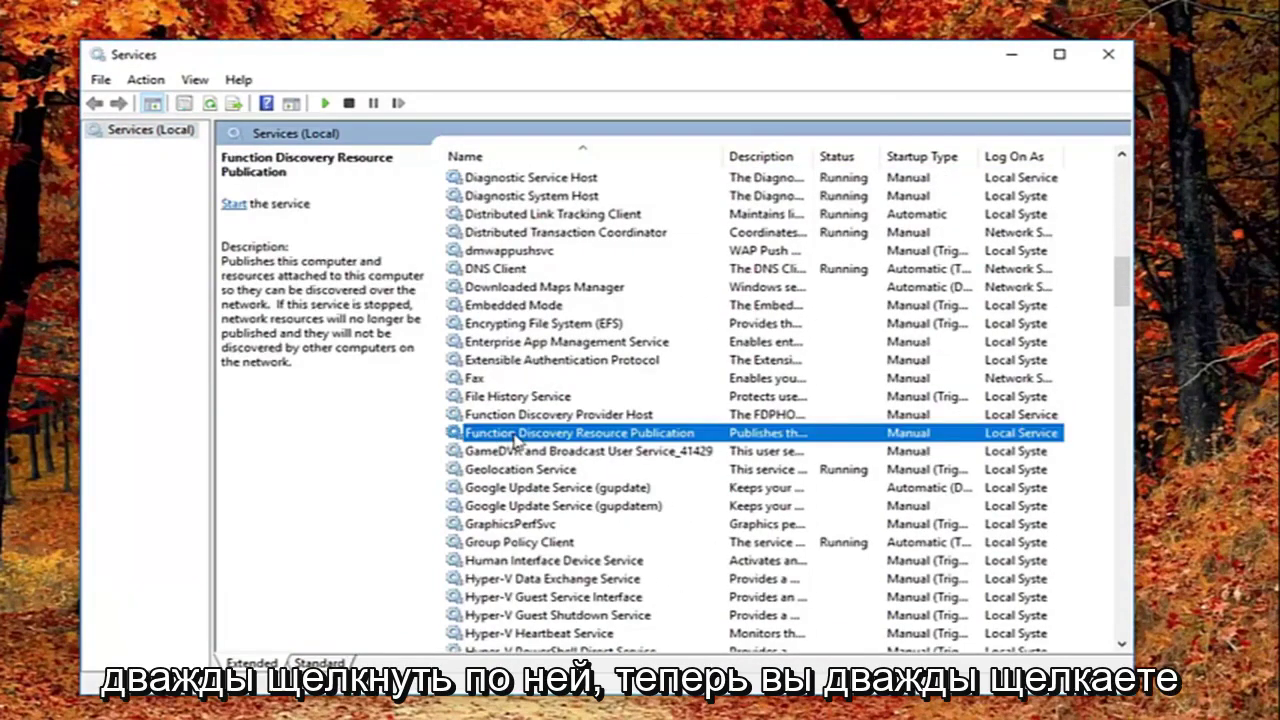
{"action": "double_click", "coordinate": [515, 440]}
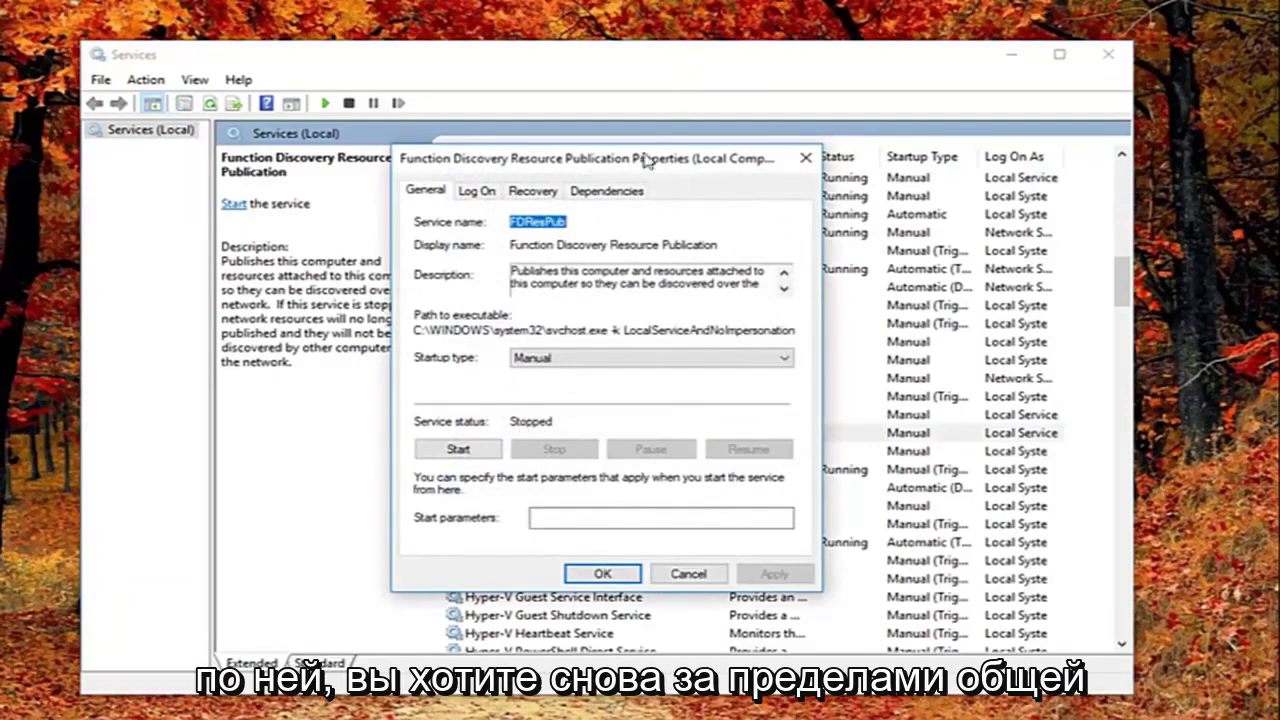
Set the Function Discovery Resource Publication startup type to Automatic (Delayed Start), save the change and close Services.
{"action": "left_click_drag", "start_coordinate": [603, 170], "coordinate": [743, 156]}
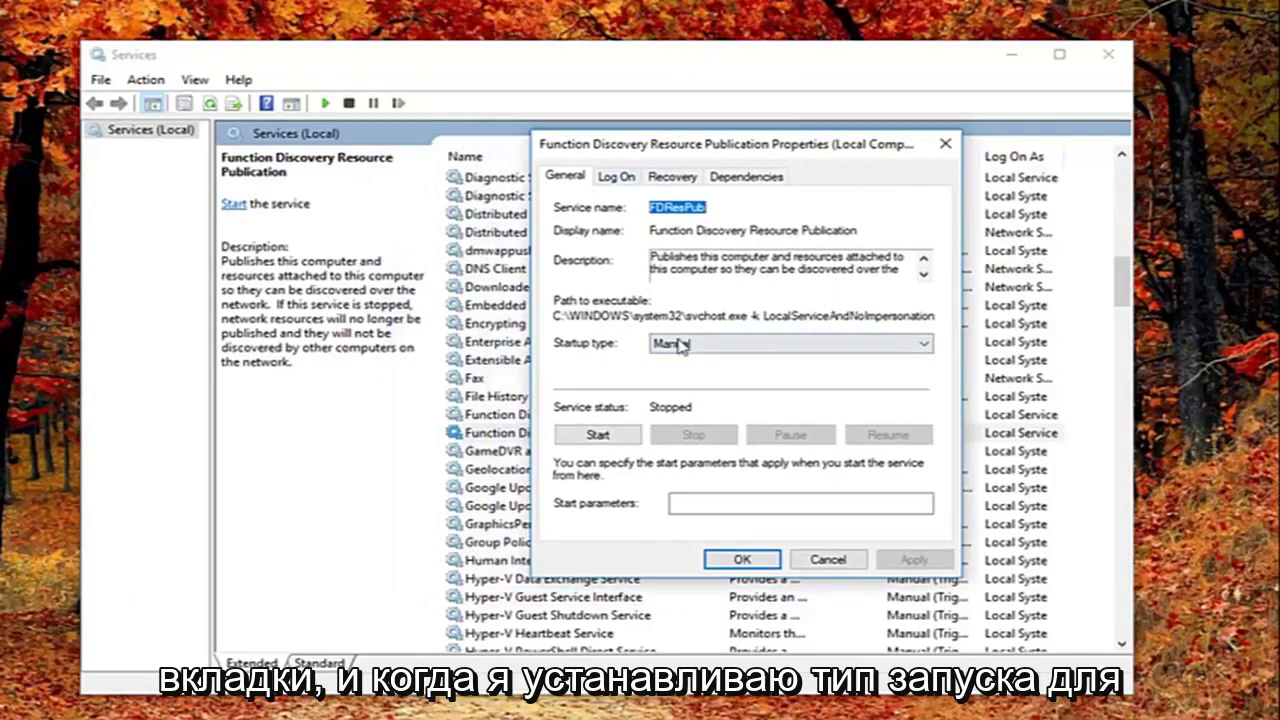
{"action": "left_click", "coordinate": [718, 345]}
{"action": "left_click", "coordinate": [712, 361]}
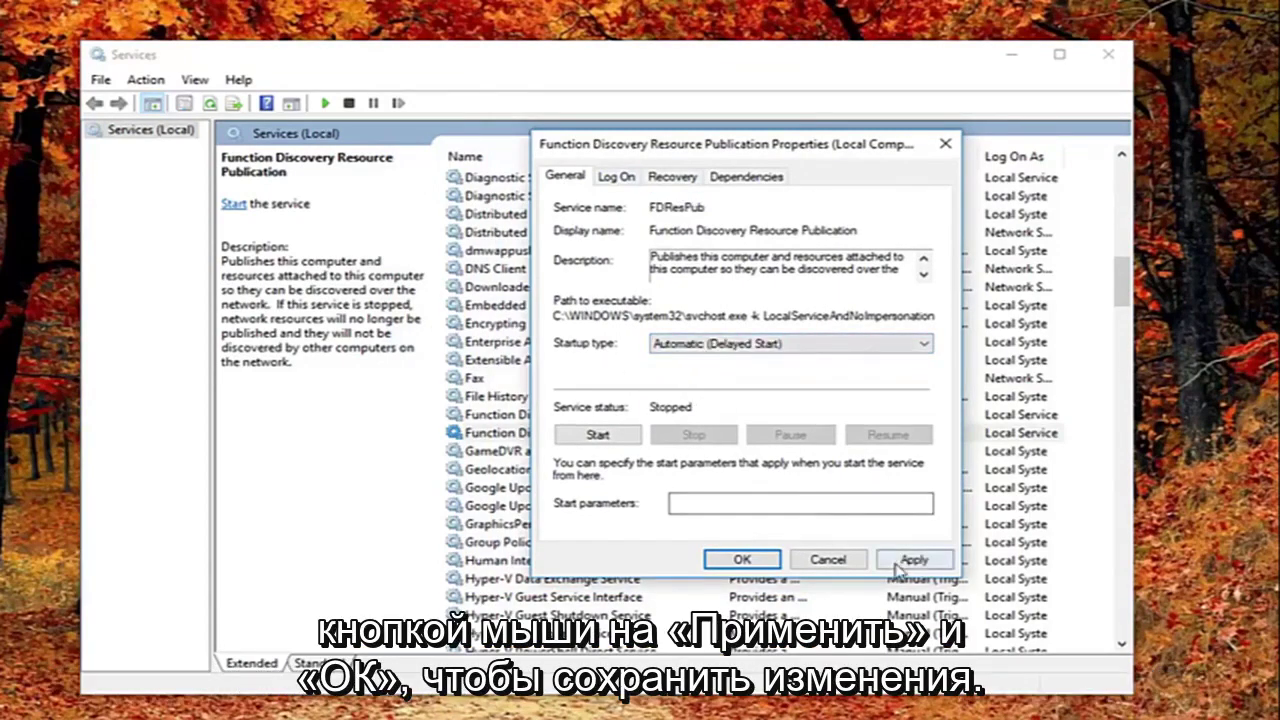
{"action": "left_click", "coordinate": [913, 560]}
{"action": "left_click", "coordinate": [750, 560]}
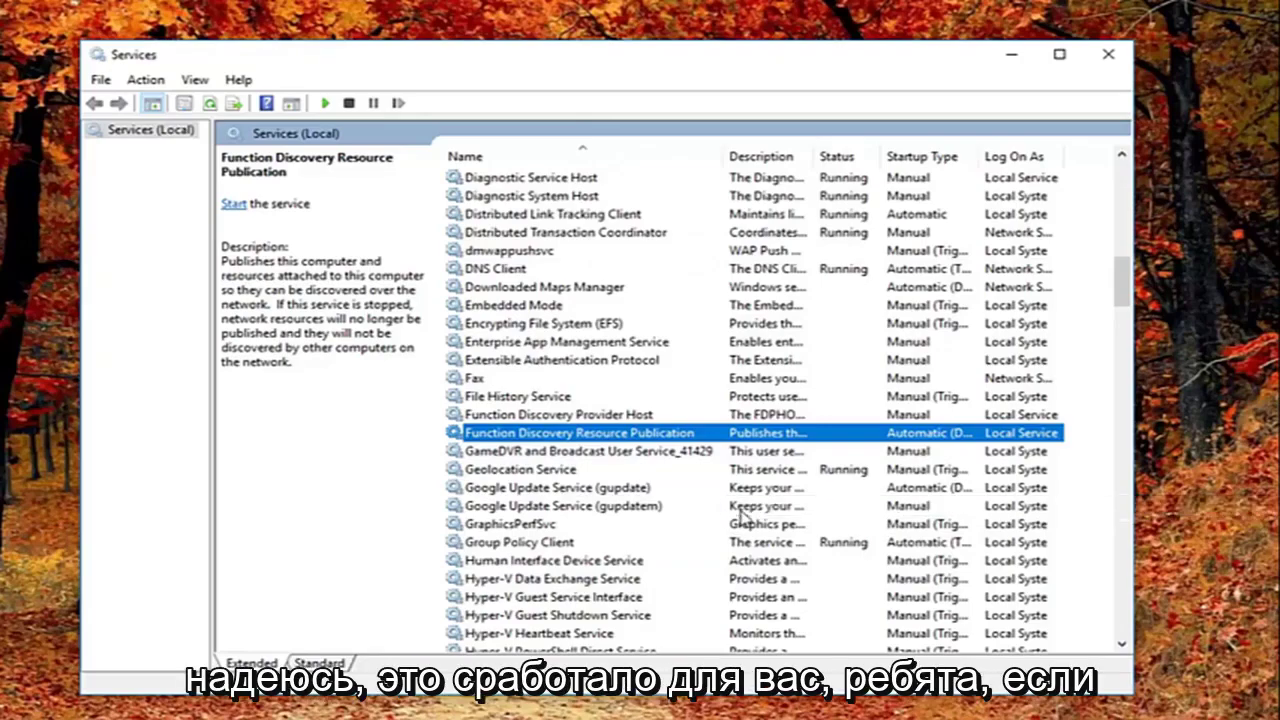
{"action": "left_click", "coordinate": [1108, 54]}
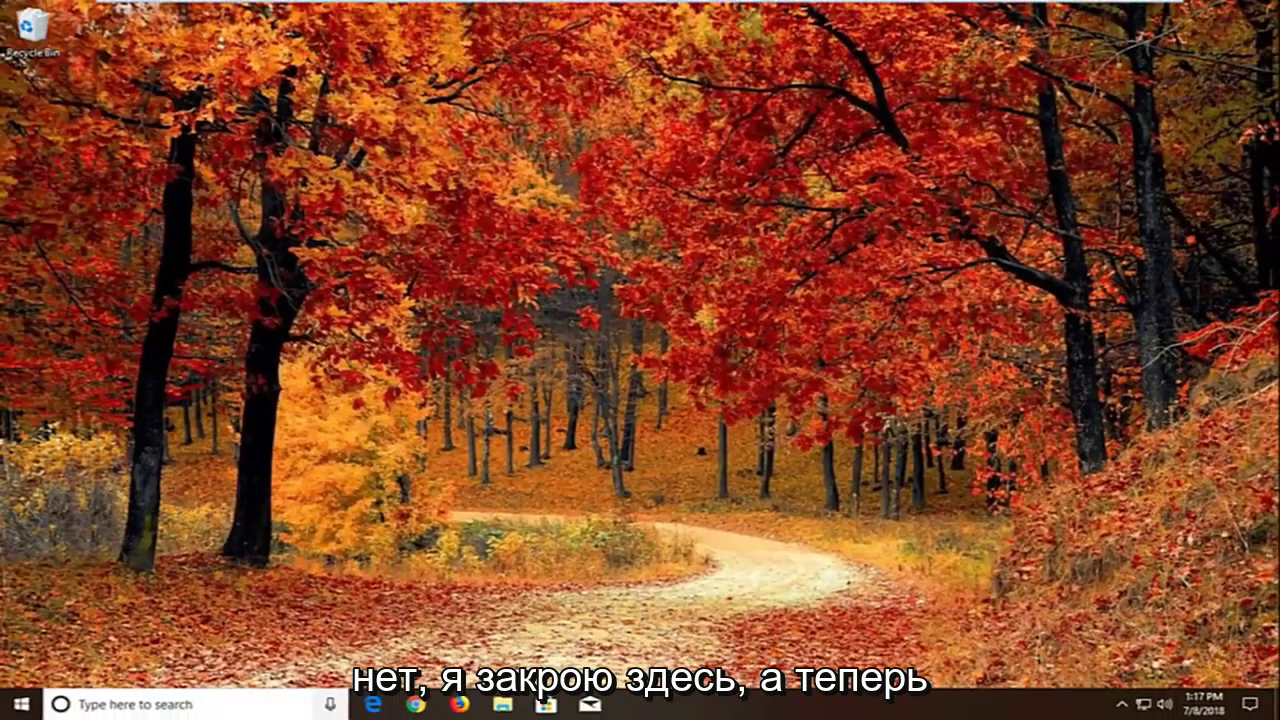
Search Windows for "windows update" and open the Windows Update settings.
{"action": "left_click", "coordinate": [14, 708]}
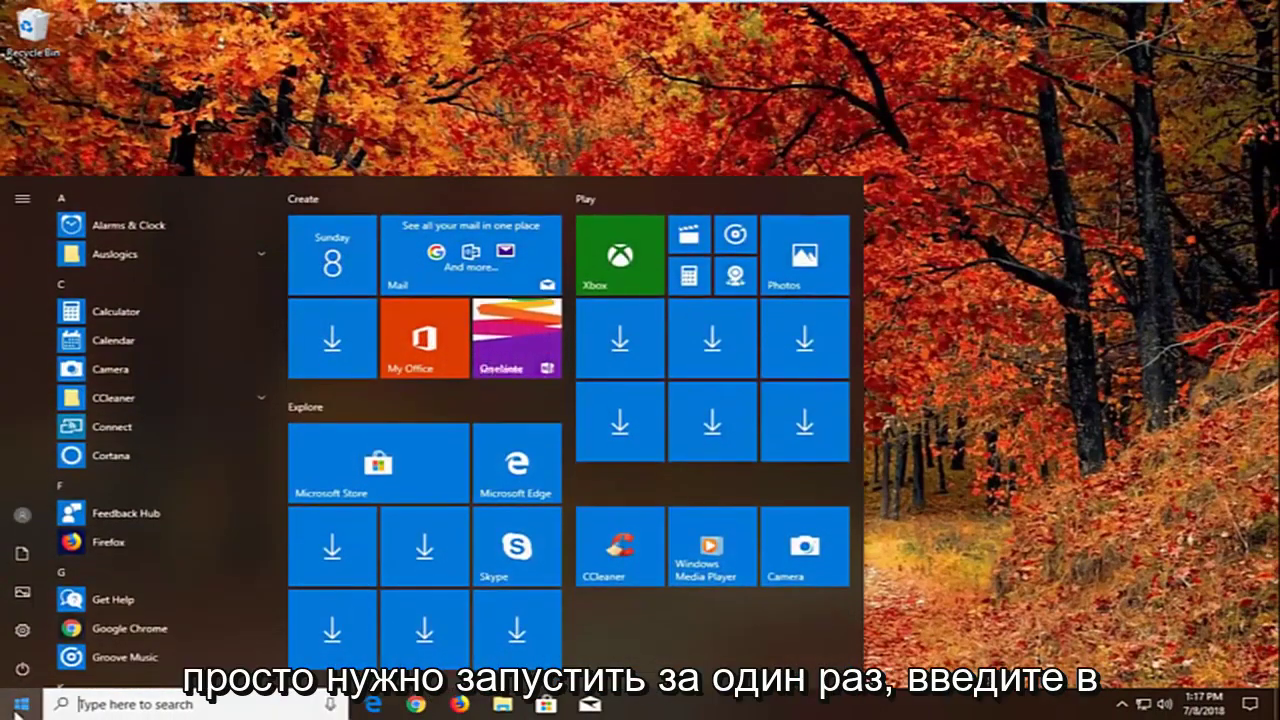
{"action": "type", "text": "windows update"}
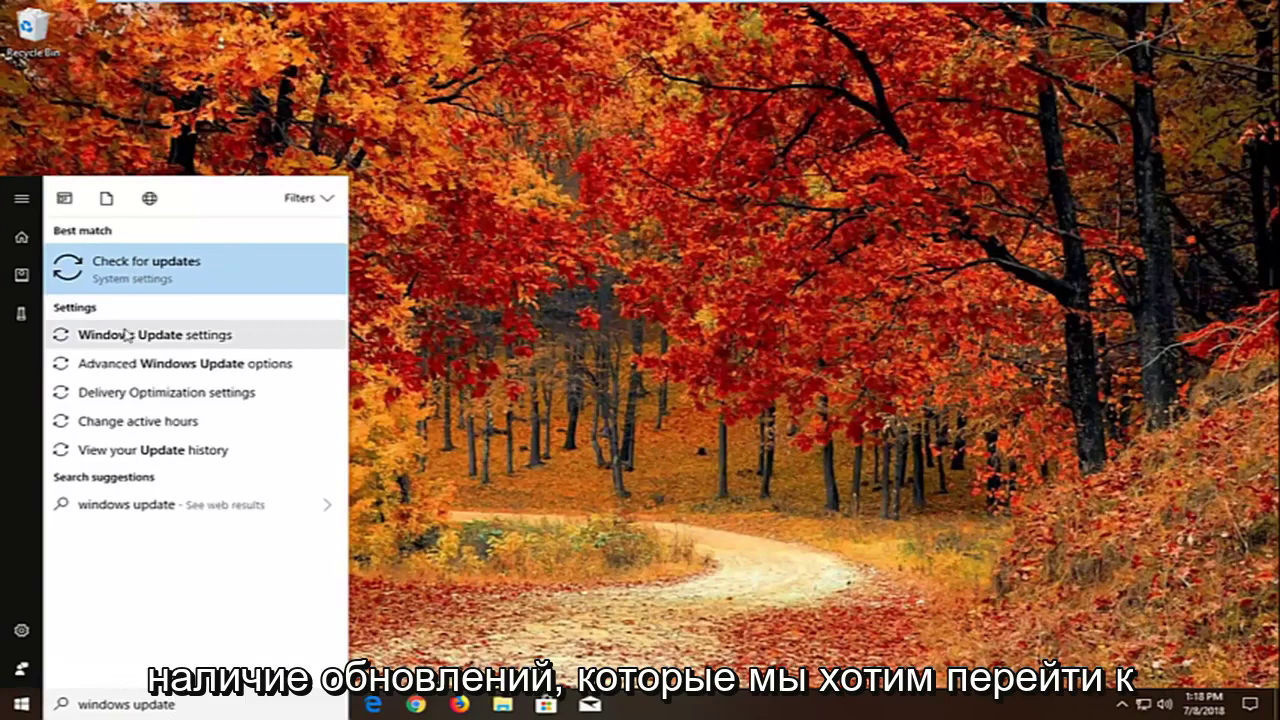
{"action": "left_click", "coordinate": [168, 336]}
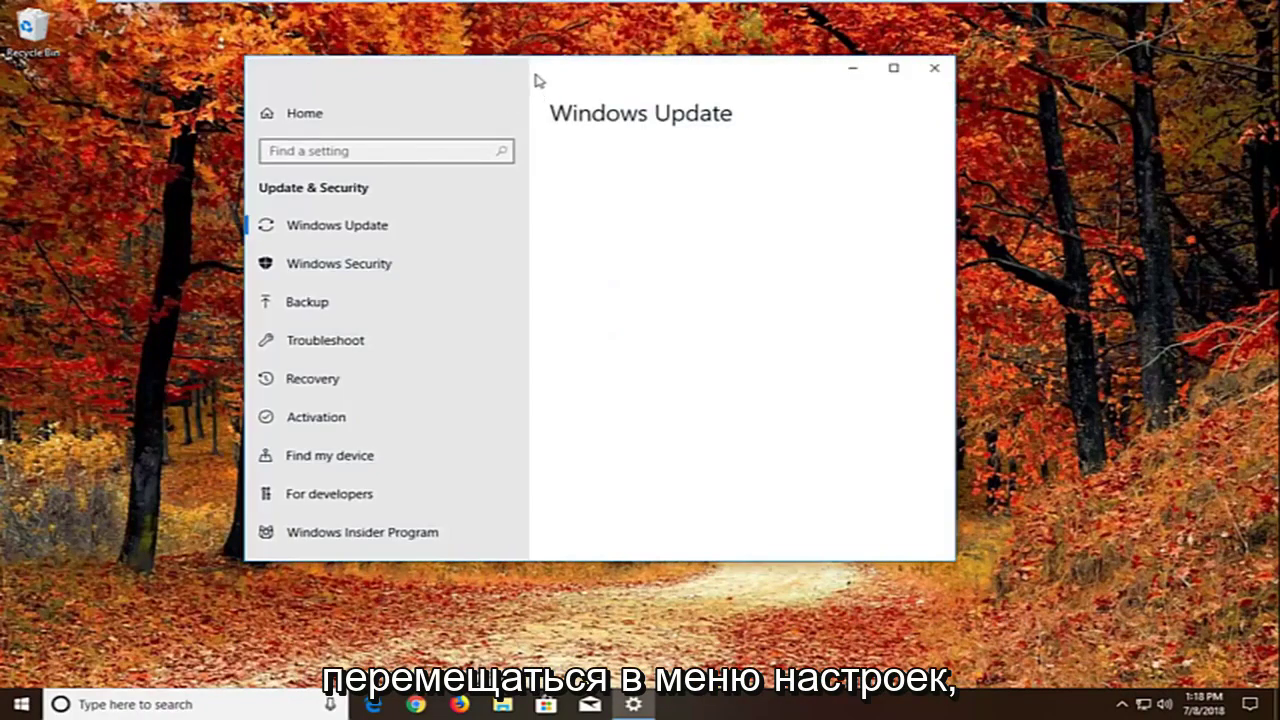
{"action": "left_click_drag", "start_coordinate": [537, 80], "coordinate": [644, 99]}
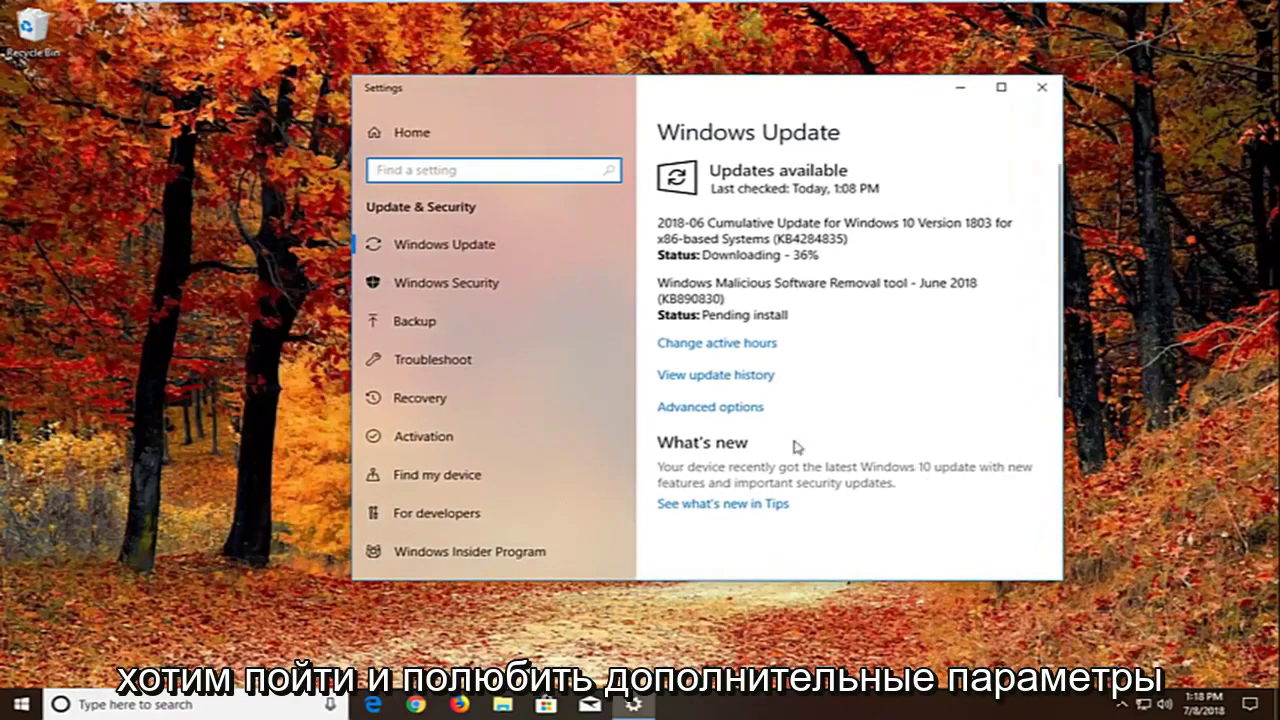
Turn off "Allow downloads from other PCs" under Delivery Optimization in the advanced update options, and close Settings.
{"action": "left_click", "coordinate": [712, 408]}
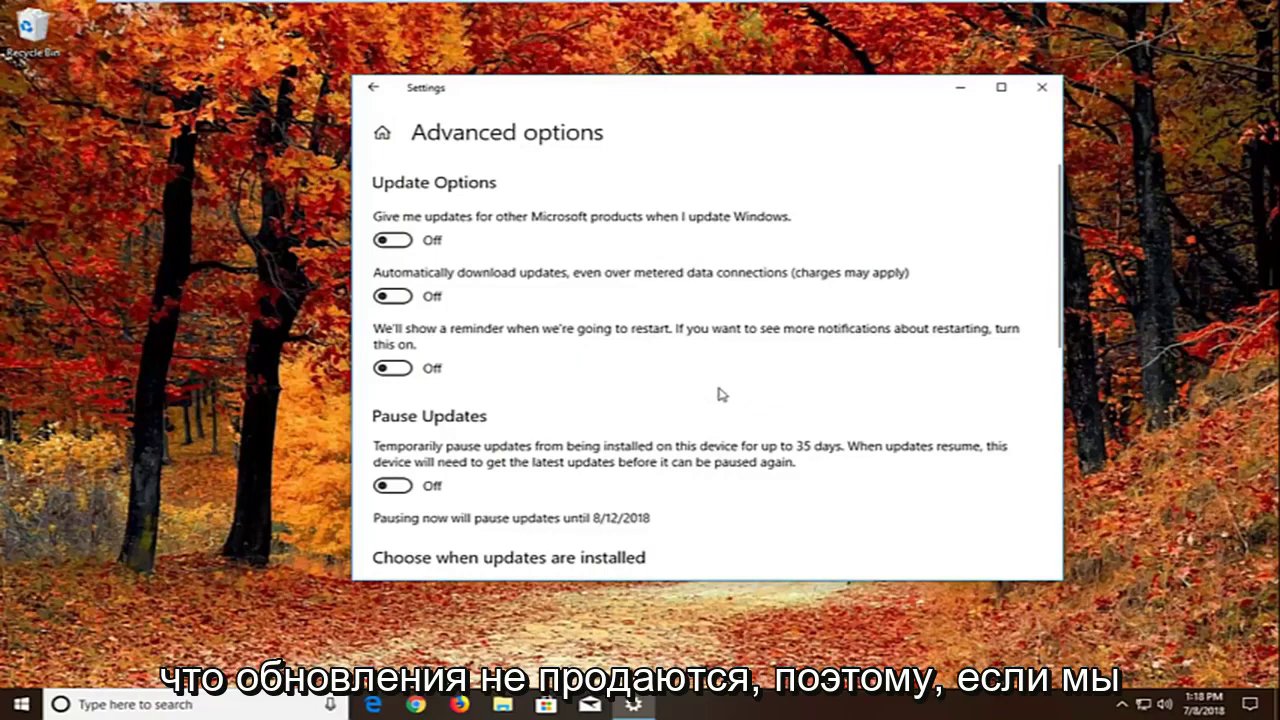
{"action": "scroll", "coordinate": [725, 397], "scroll_direction": "down", "scroll_amount": 5}
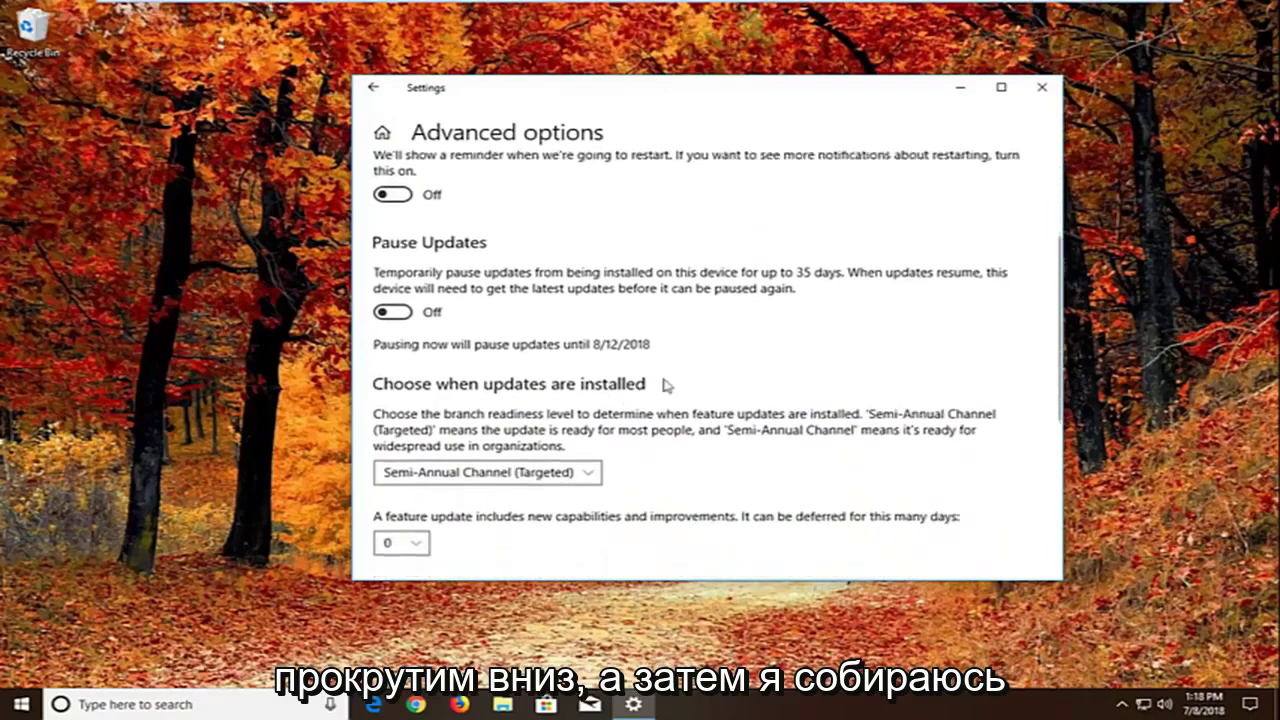
{"action": "scroll", "coordinate": [523, 451], "scroll_direction": "up", "scroll_amount": 1}
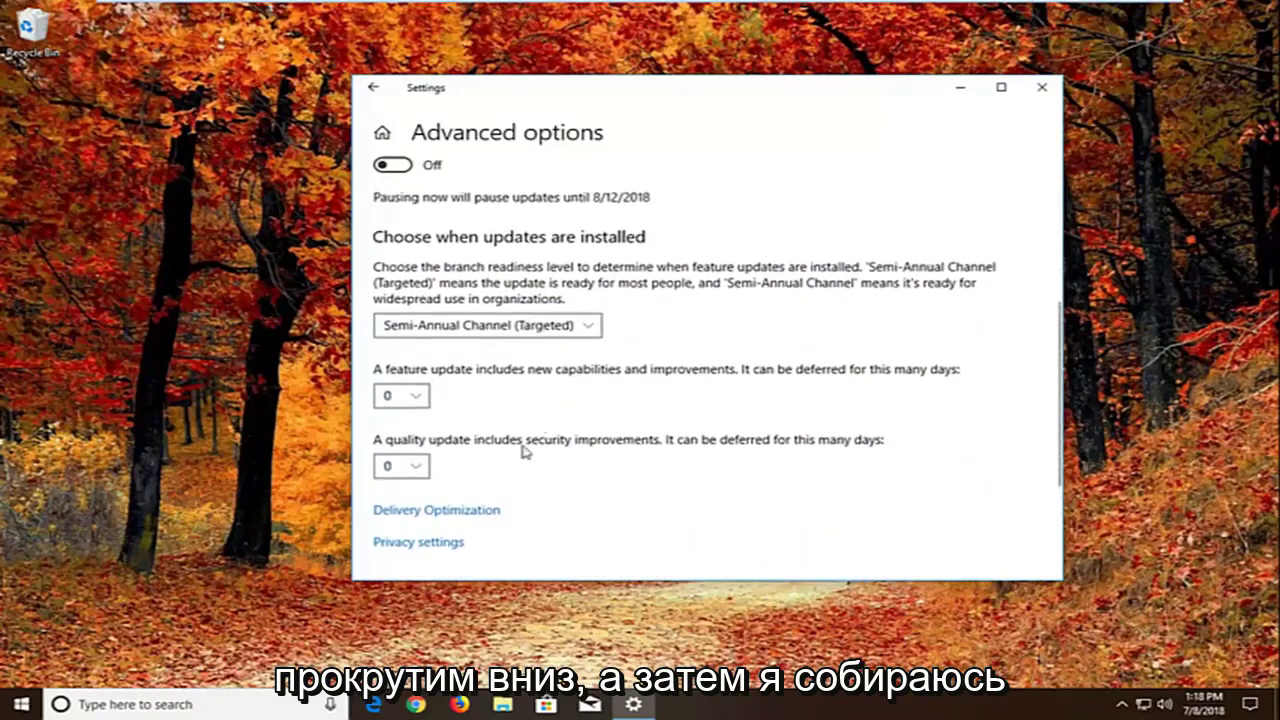
{"action": "left_click", "coordinate": [429, 511]}
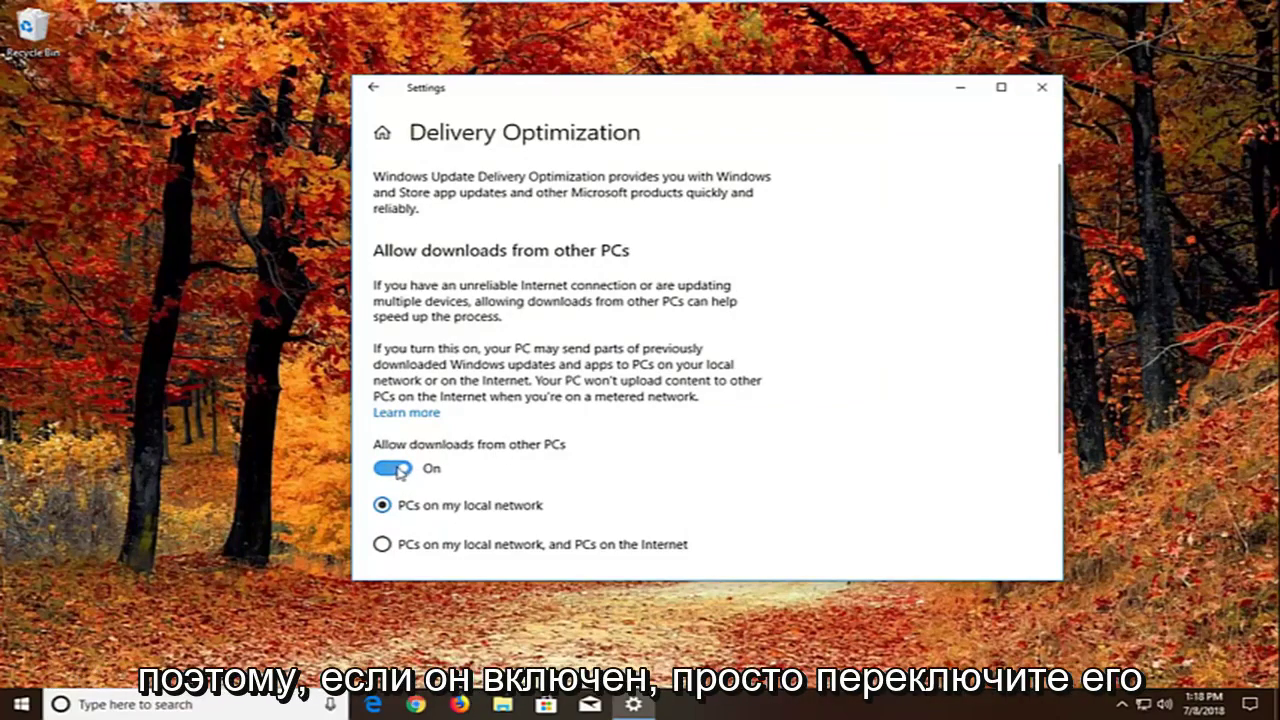
{"action": "left_click", "coordinate": [397, 471]}
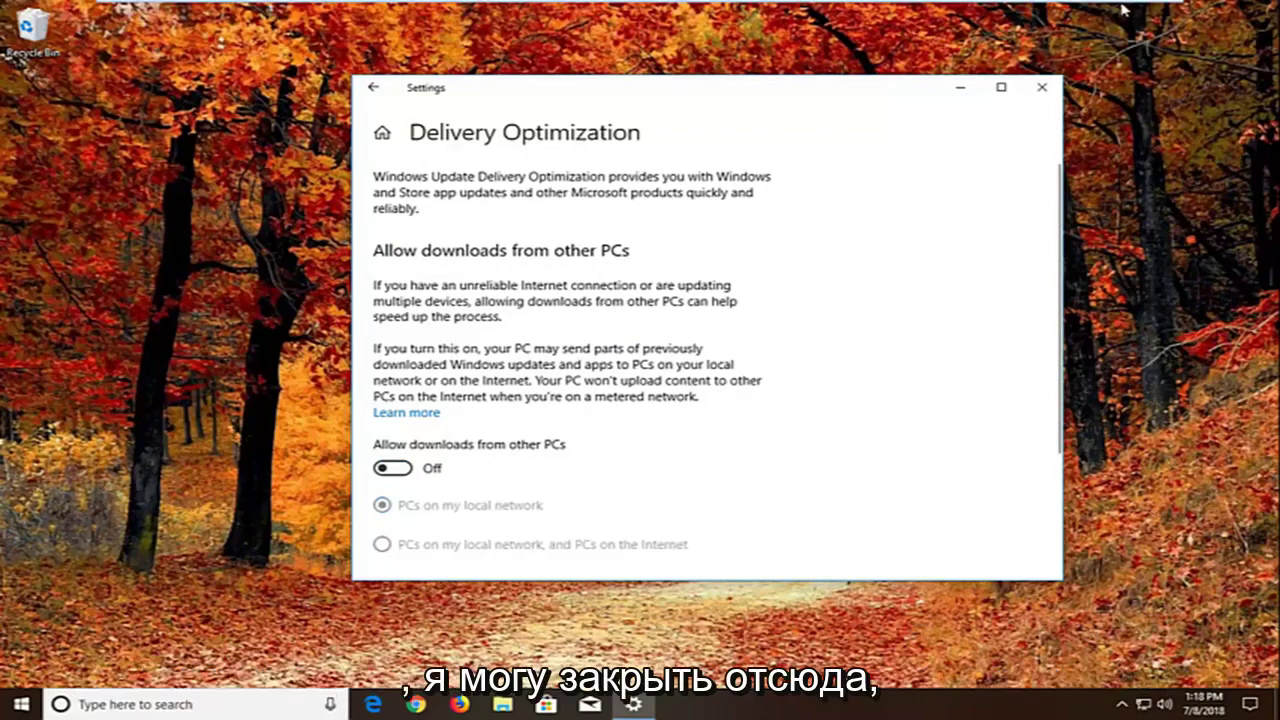
{"action": "left_click", "coordinate": [1041, 87]}
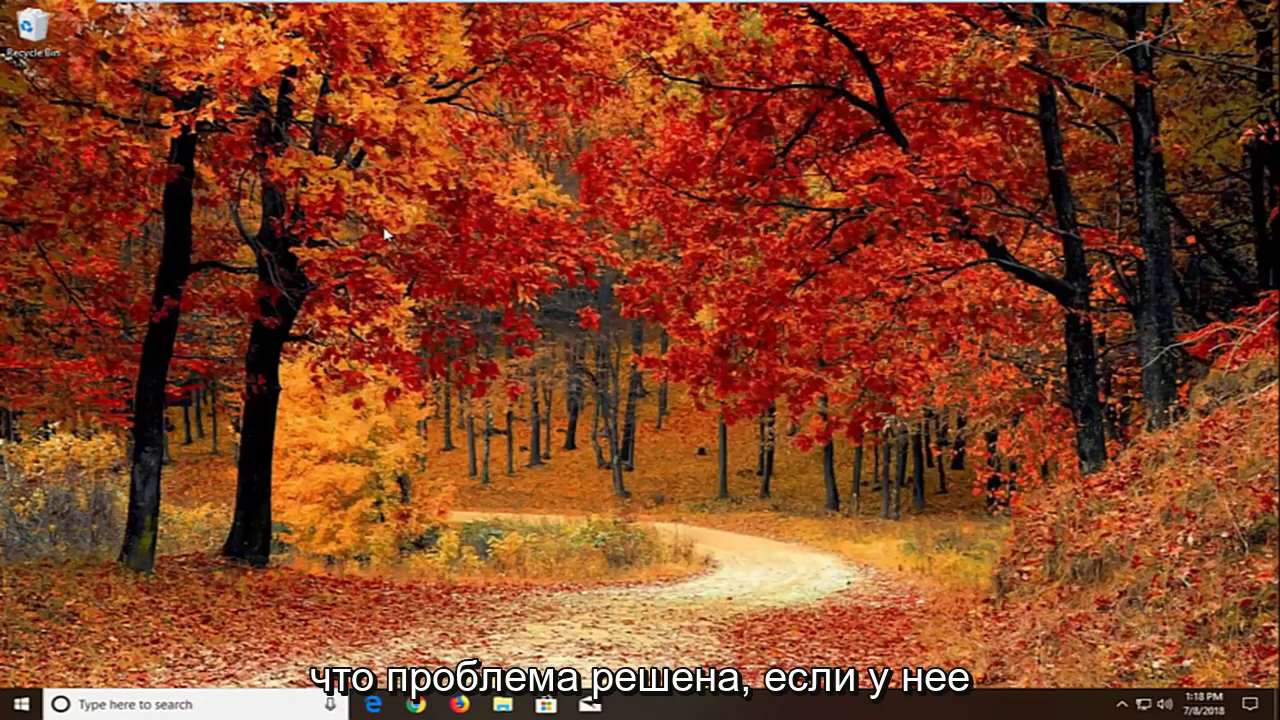
Search Windows for "troubleshoot" and open the Troubleshoot system settings.
{"action": "left_click", "coordinate": [26, 704]}
{"action": "type", "text": "teroub"}
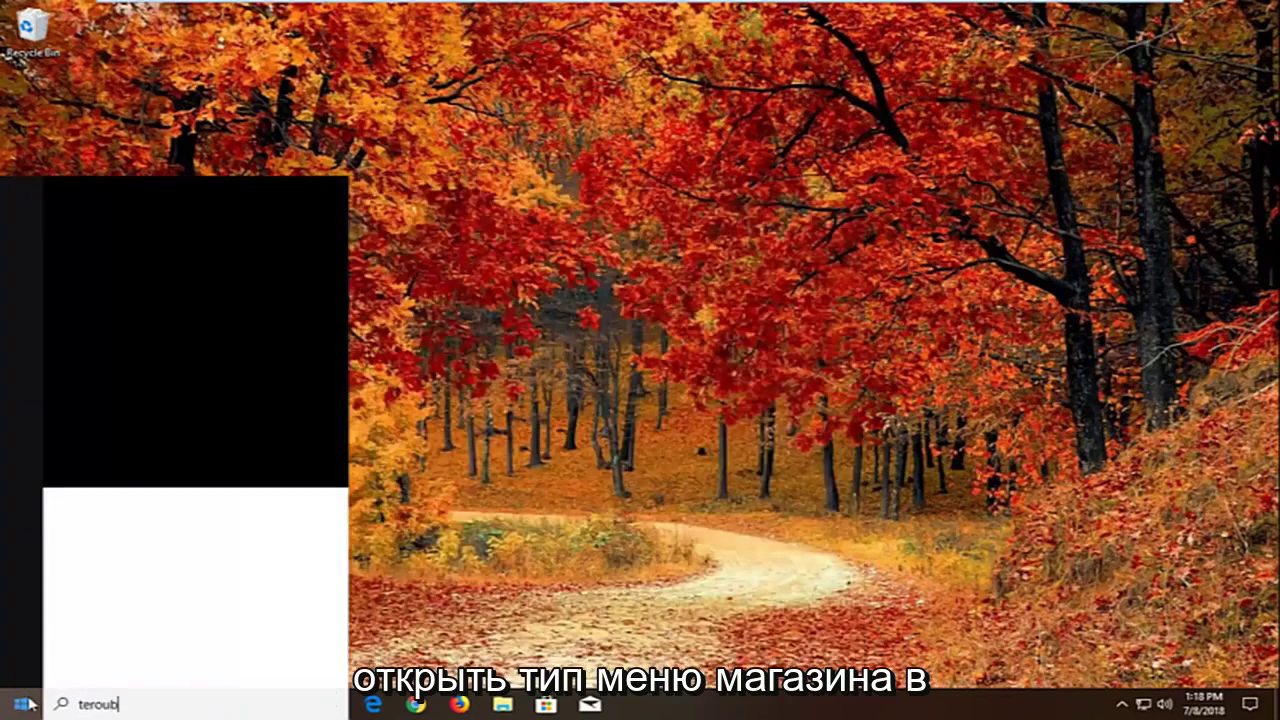
{"action": "type", "text": "roubleshoot"}
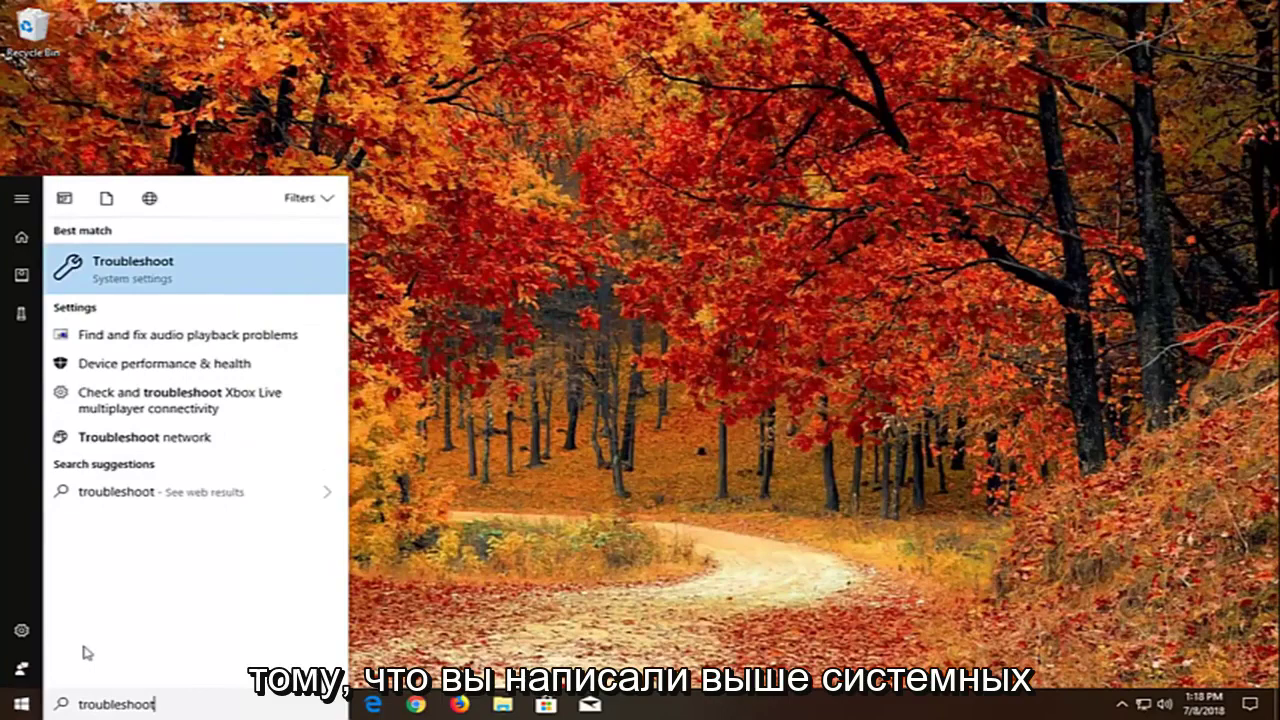
{"action": "left_click", "coordinate": [152, 268]}
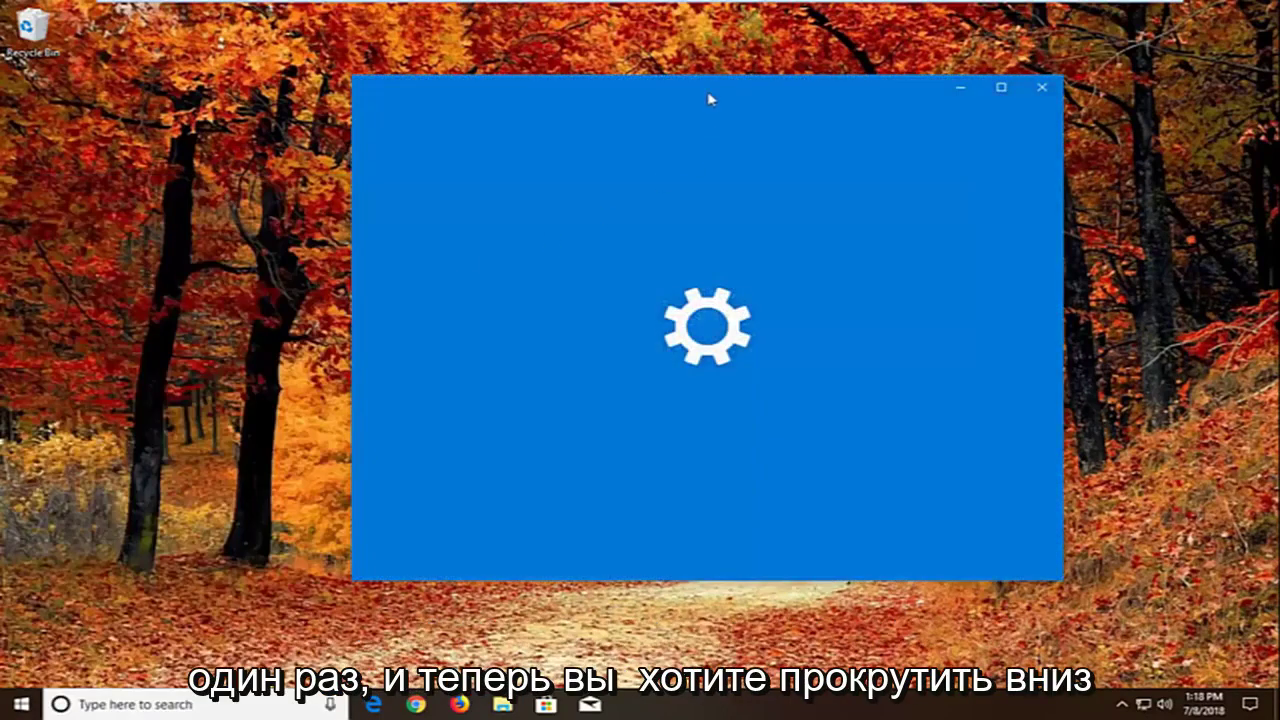
{"action": "left_click_drag", "start_coordinate": [708, 99], "coordinate": [706, 114]}
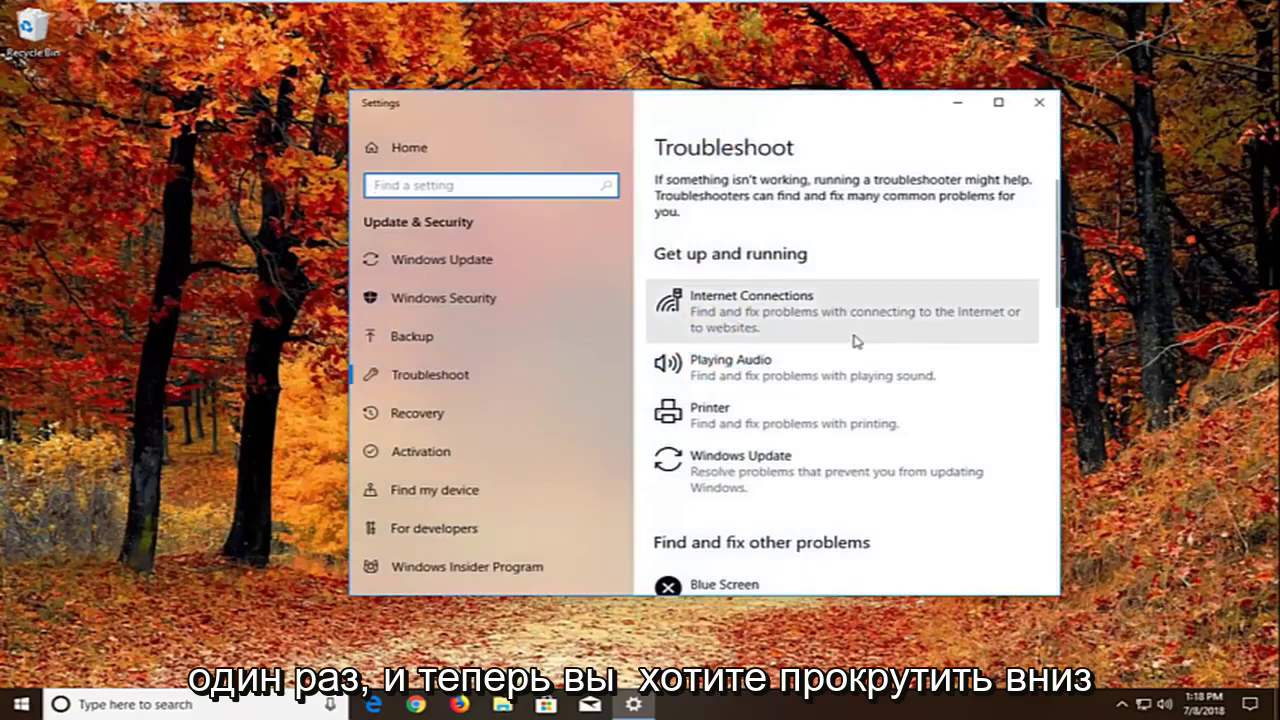
Find Windows Store Apps among the other problems to fix and run its troubleshooter.
{"action": "scroll", "coordinate": [851, 340], "scroll_direction": "down", "scroll_amount": 2}
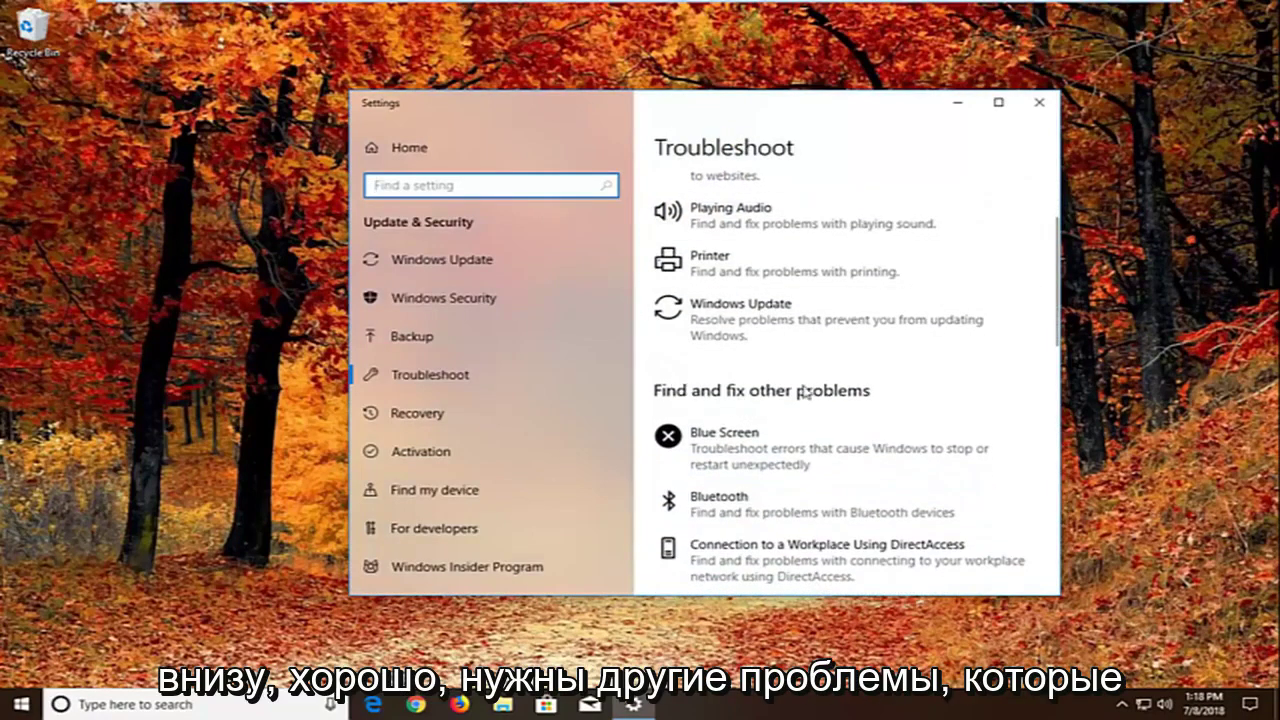
{"action": "scroll", "coordinate": [837, 343], "scroll_direction": "down", "scroll_amount": 5}
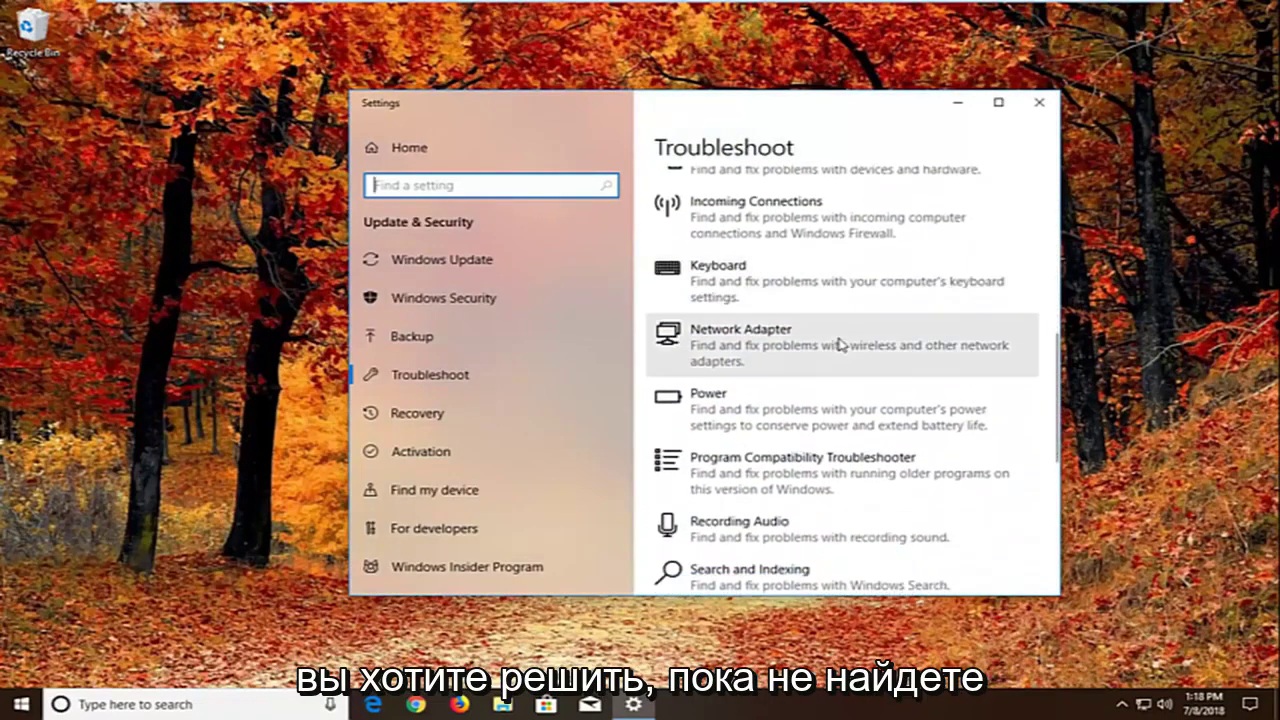
{"action": "scroll", "coordinate": [838, 344], "scroll_direction": "down", "scroll_amount": 6}
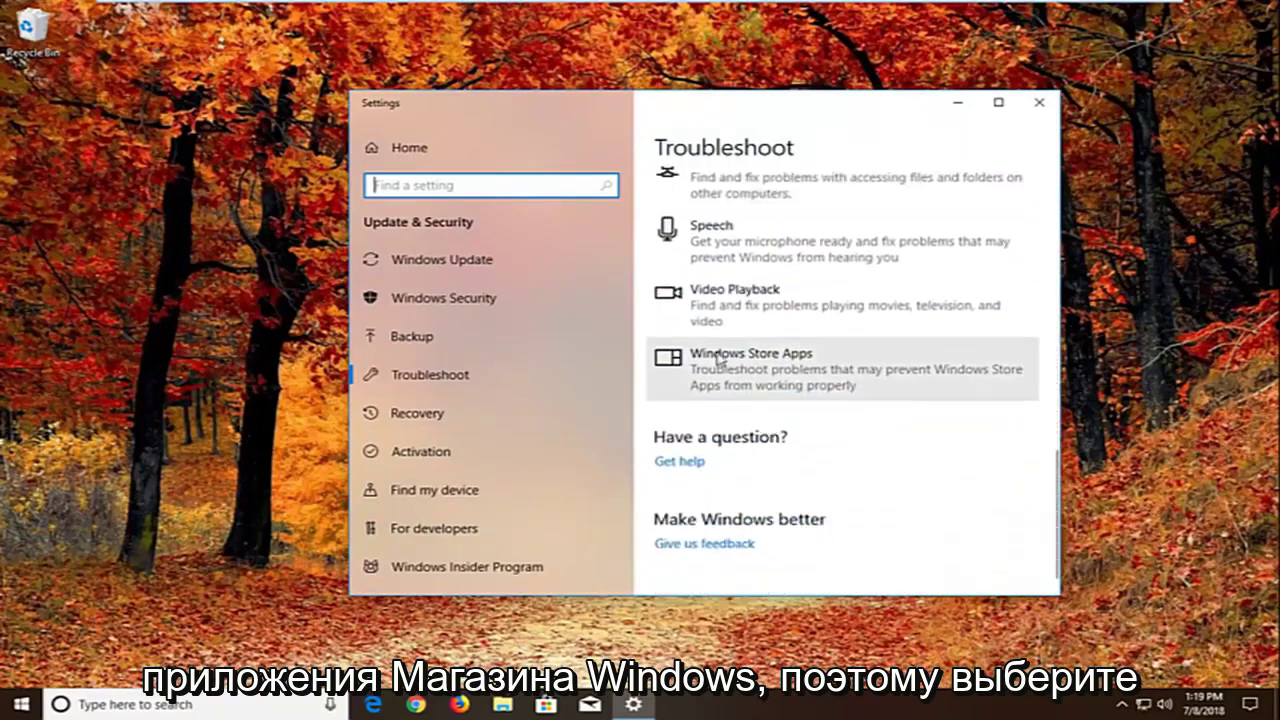
{"action": "left_click", "coordinate": [771, 369]}
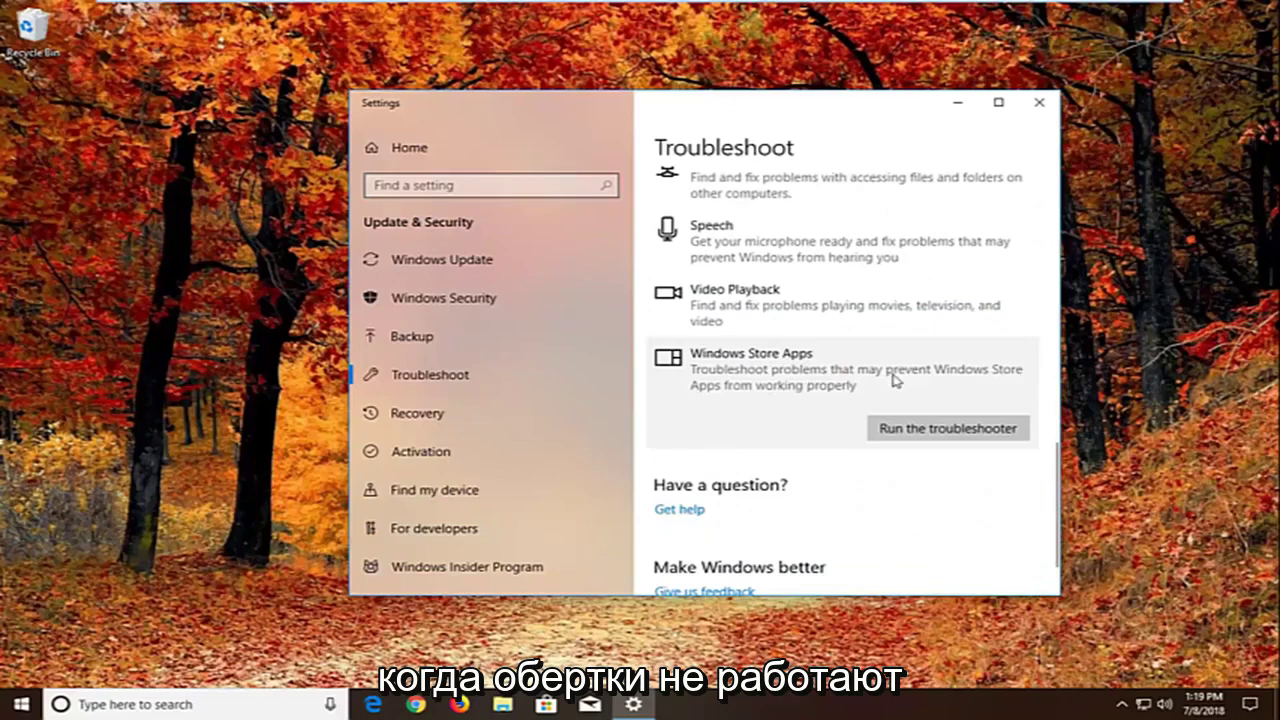
{"action": "left_click", "coordinate": [903, 430]}
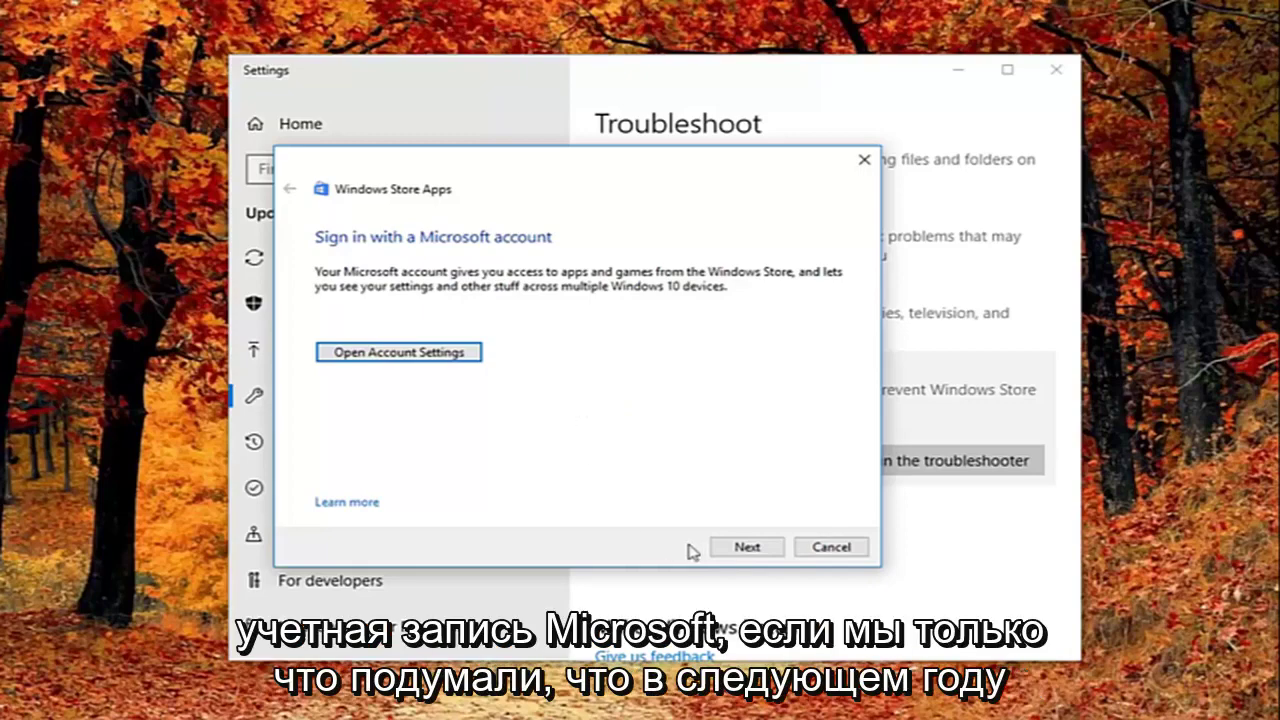
Skip the Microsoft account sign-in and app reset suggestions, and close the finished troubleshooter and Settings.
{"action": "left_click", "coordinate": [730, 549]}
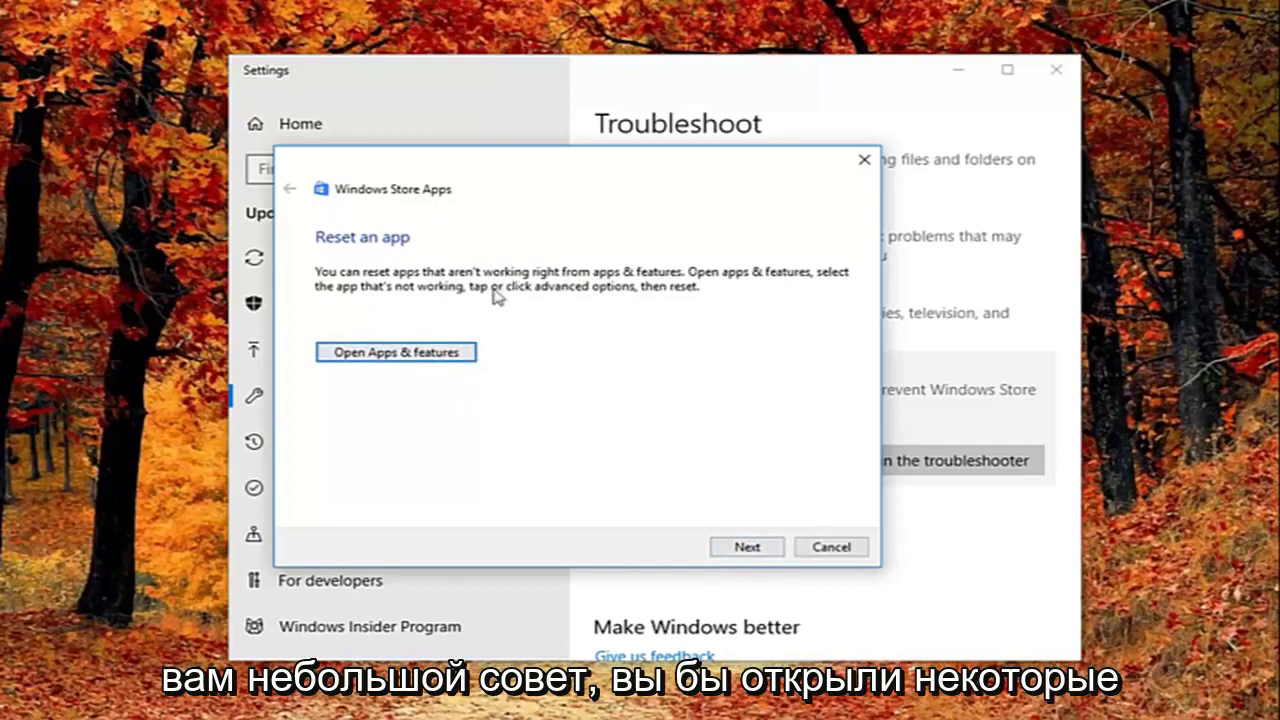
{"action": "left_click", "coordinate": [745, 548]}
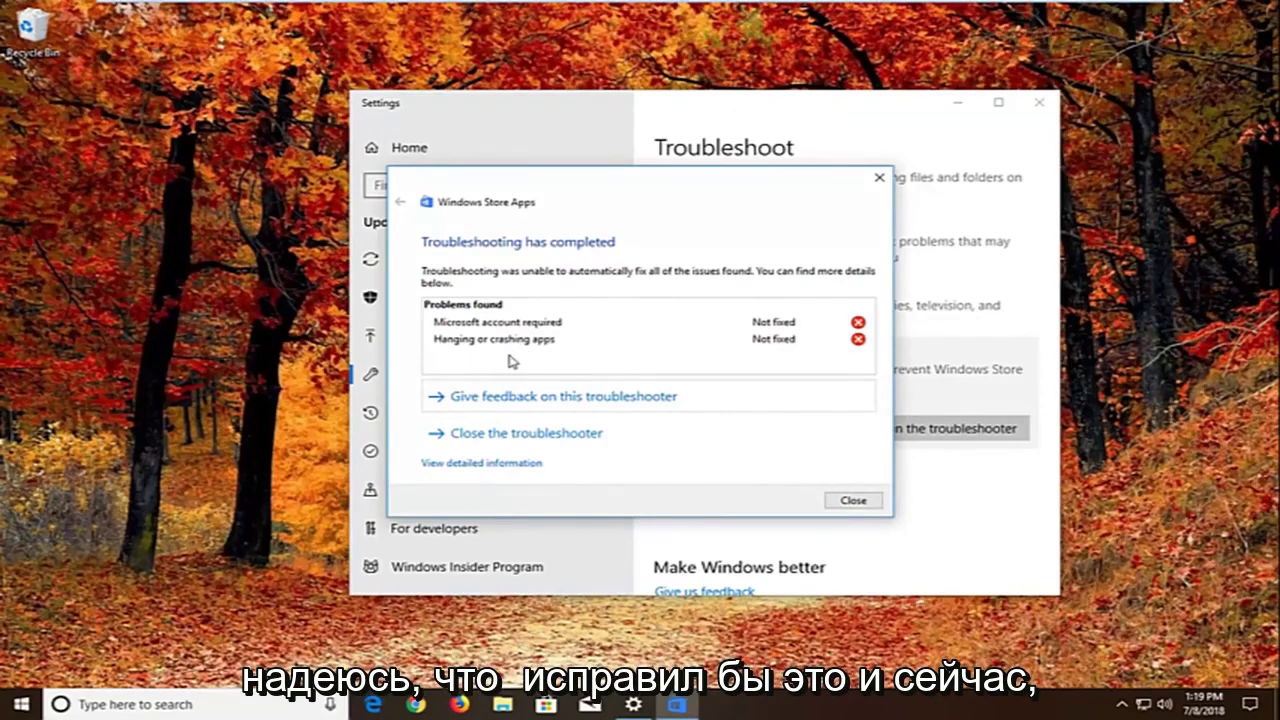
{"action": "left_click", "coordinate": [868, 503]}
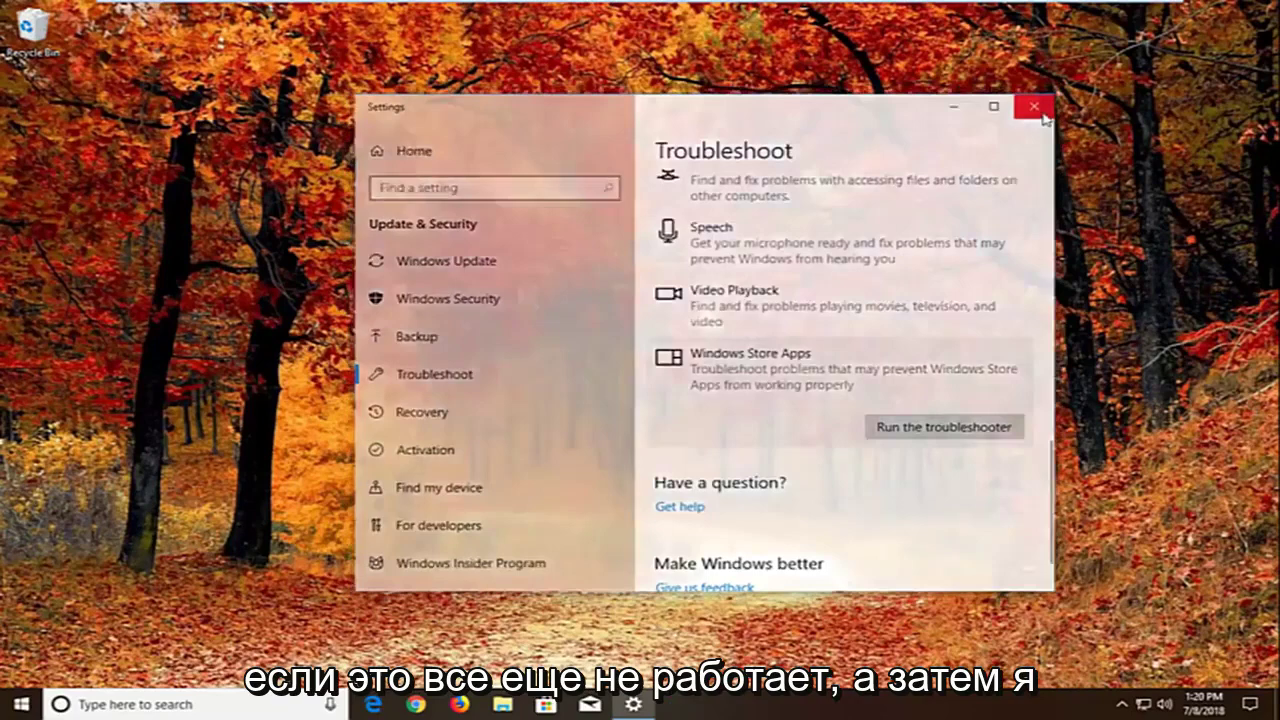
{"action": "left_click", "coordinate": [1040, 102]}
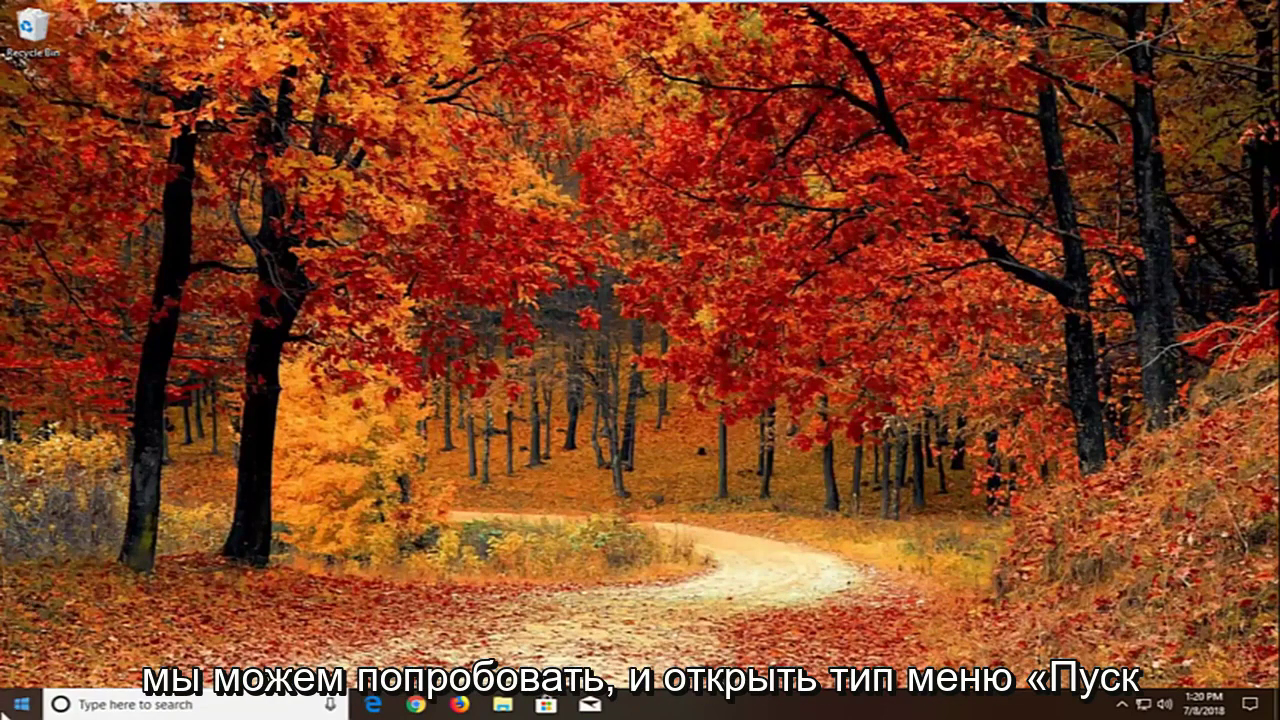
Search Windows for "component services" and open the Component Services desktop app.
{"action": "left_click", "coordinate": [20, 704]}
{"action": "type", "text": "co"}
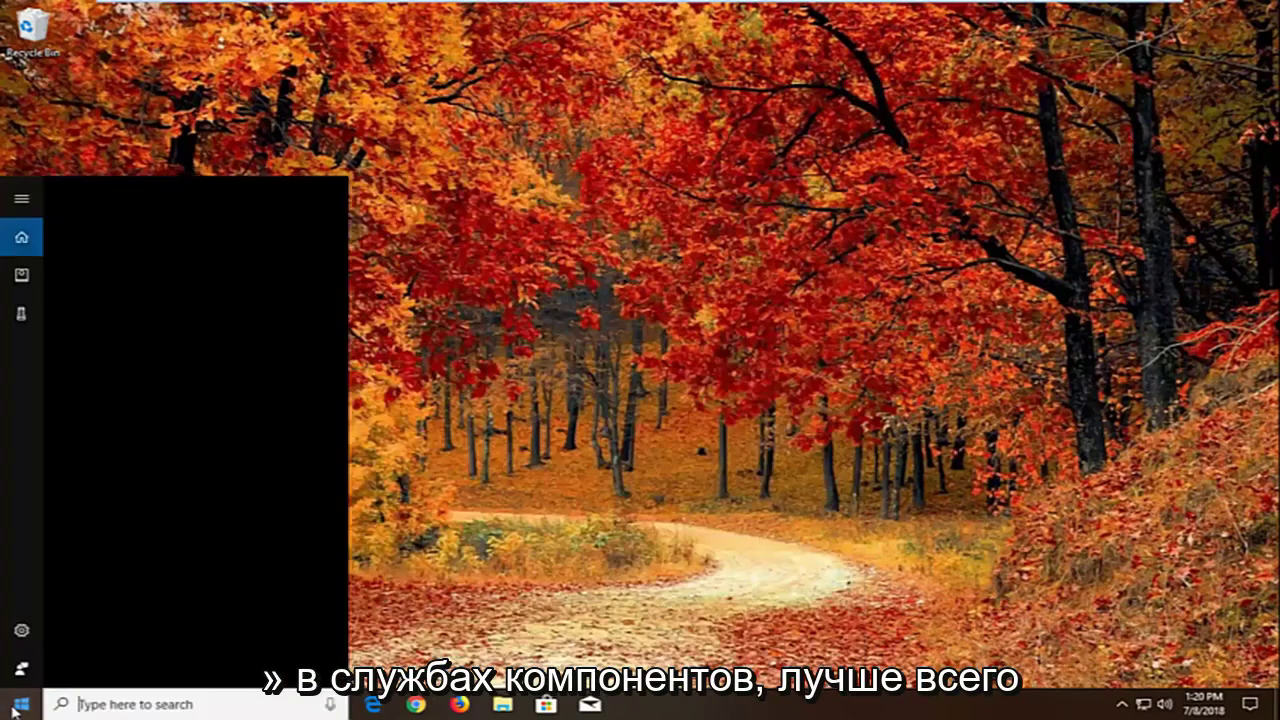
{"action": "type", "text": "mponent "}
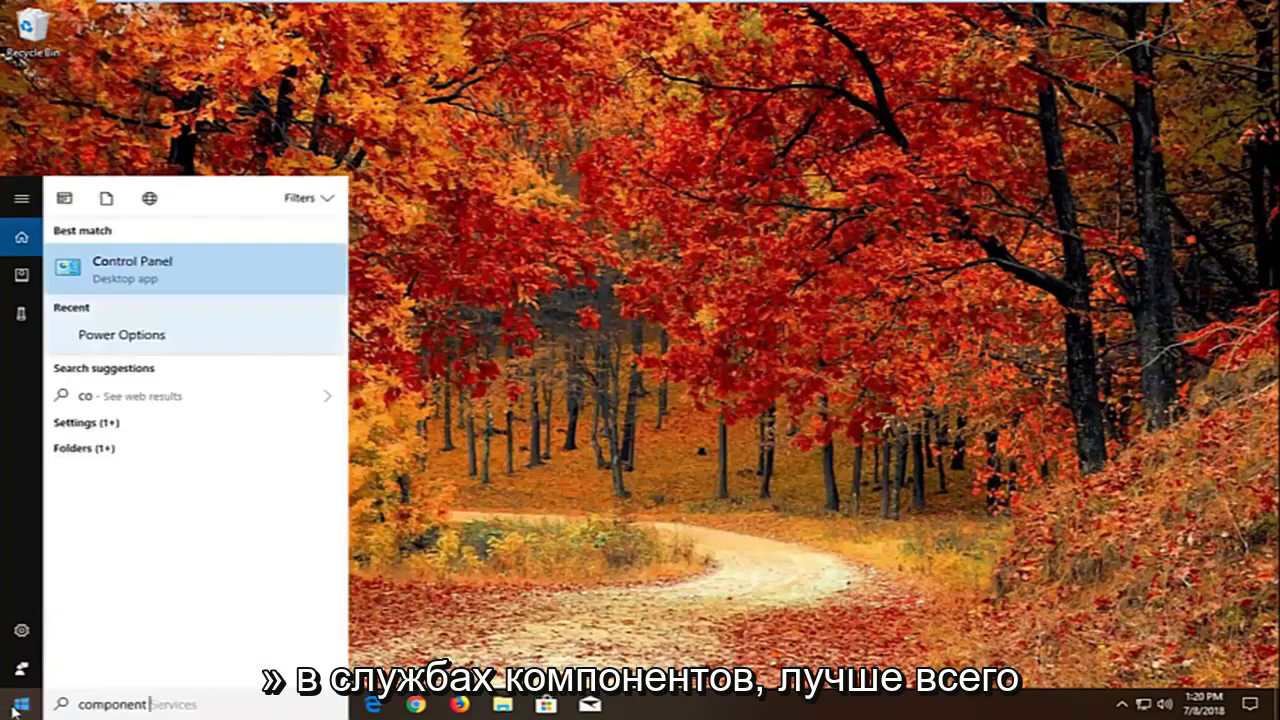
{"action": "type", "text": "services"}
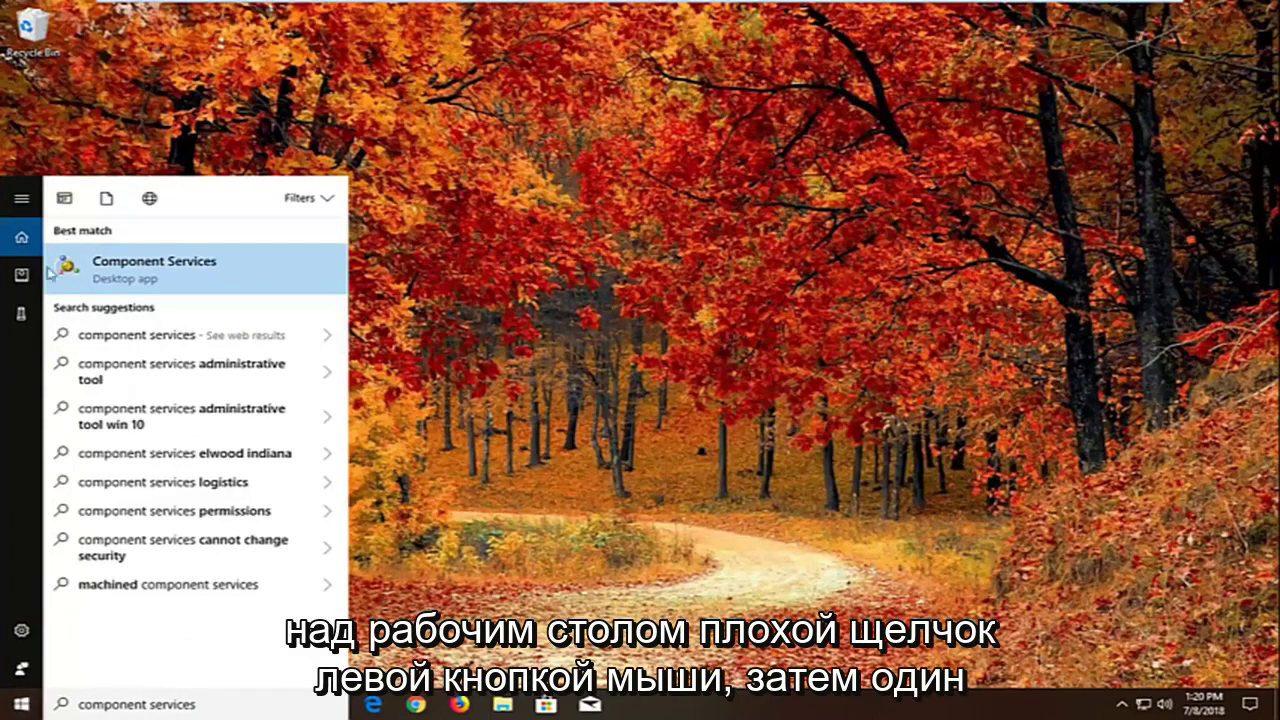
{"action": "left_click", "coordinate": [118, 274]}
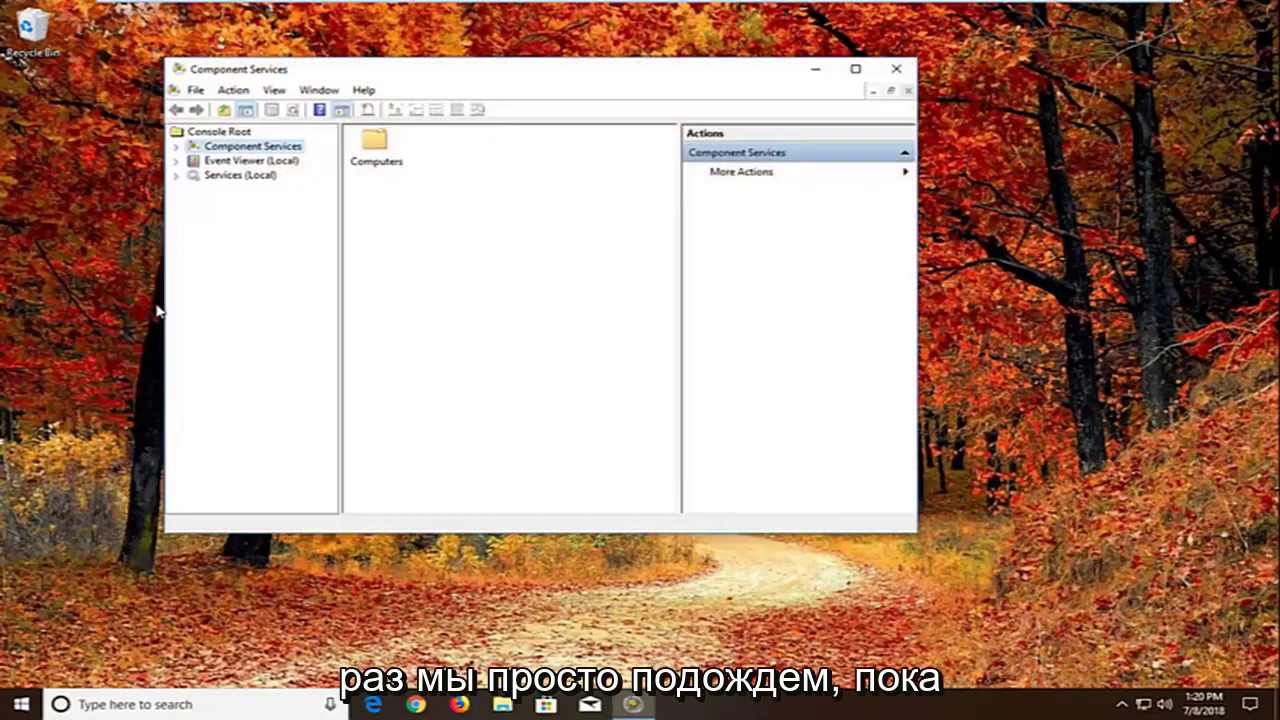
Expand Component Services, open its Computers folder and bring up the properties of My Computer.
{"action": "left_click_drag", "start_coordinate": [420, 68], "coordinate": [546, 110]}
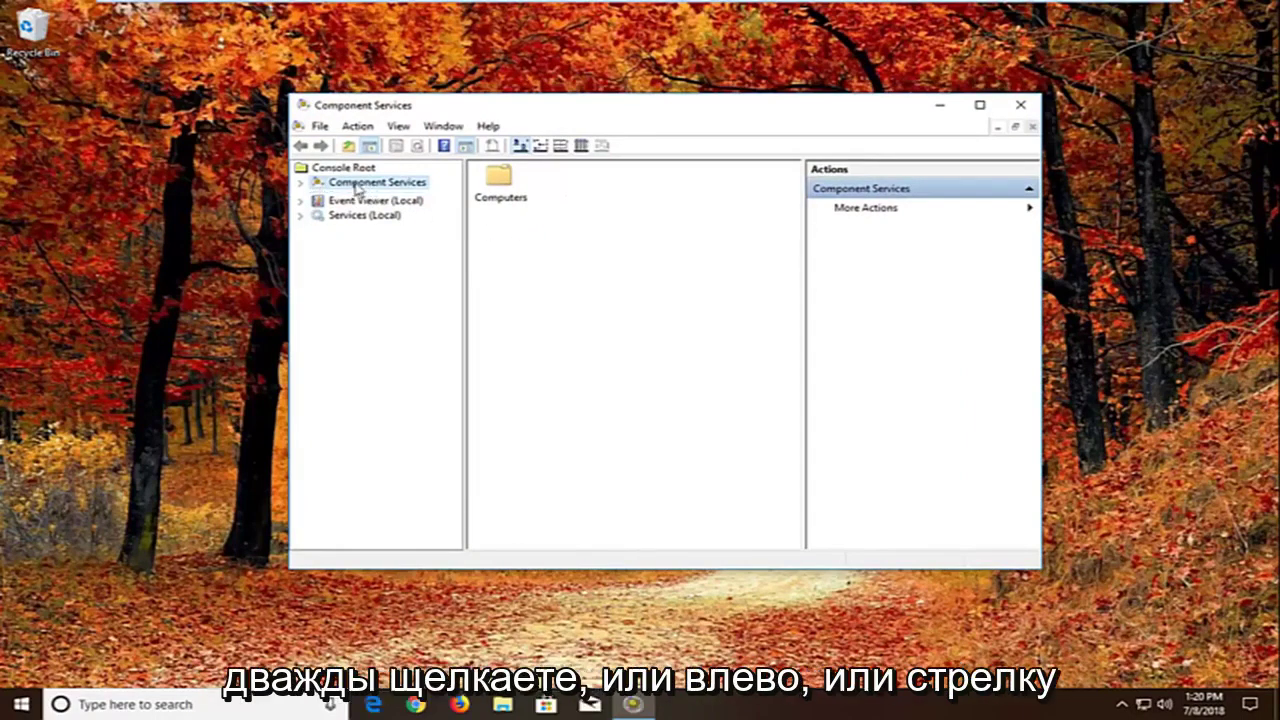
{"action": "left_click", "coordinate": [301, 183]}
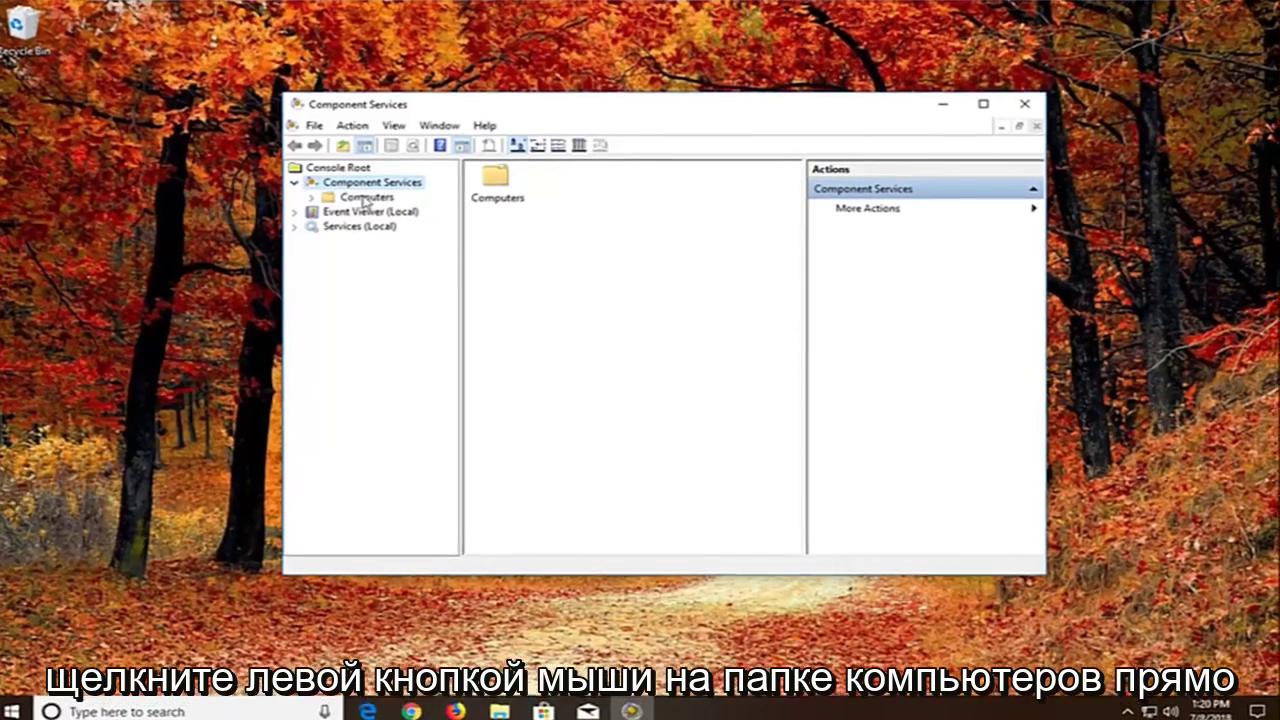
{"action": "left_click", "coordinate": [370, 199]}
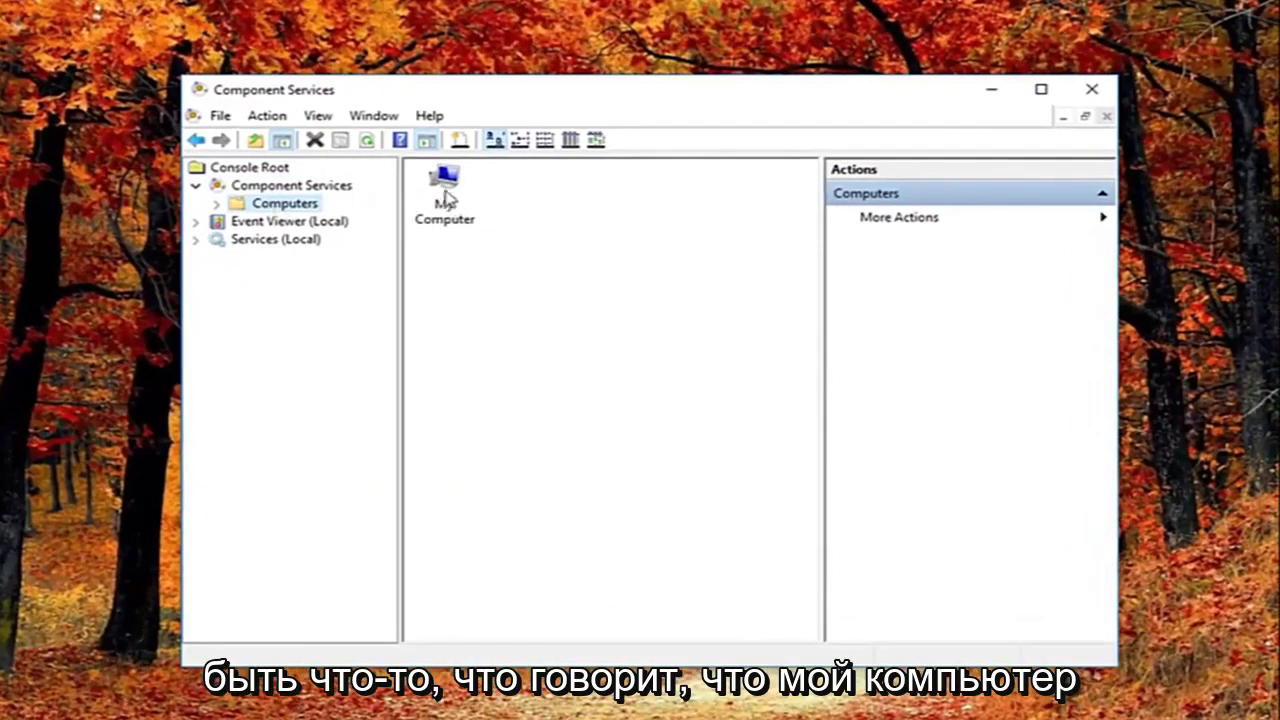
{"action": "right_click", "coordinate": [445, 200]}
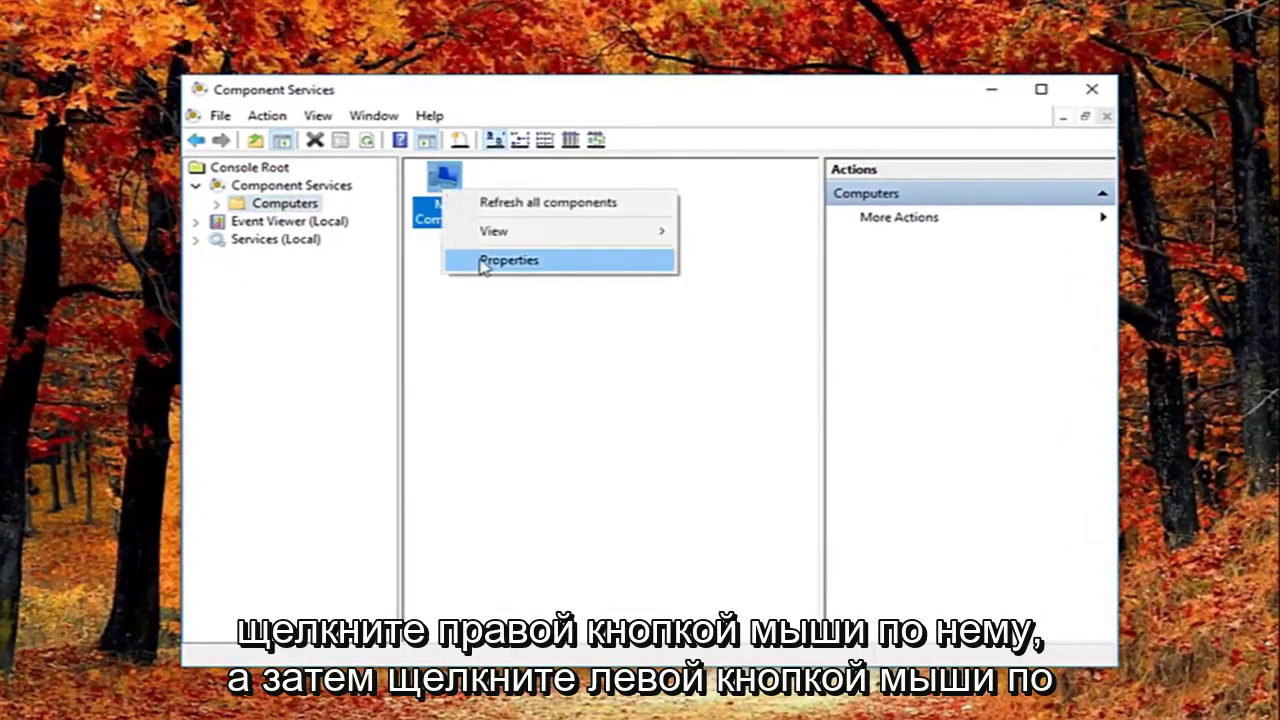
{"action": "left_click", "coordinate": [478, 261]}
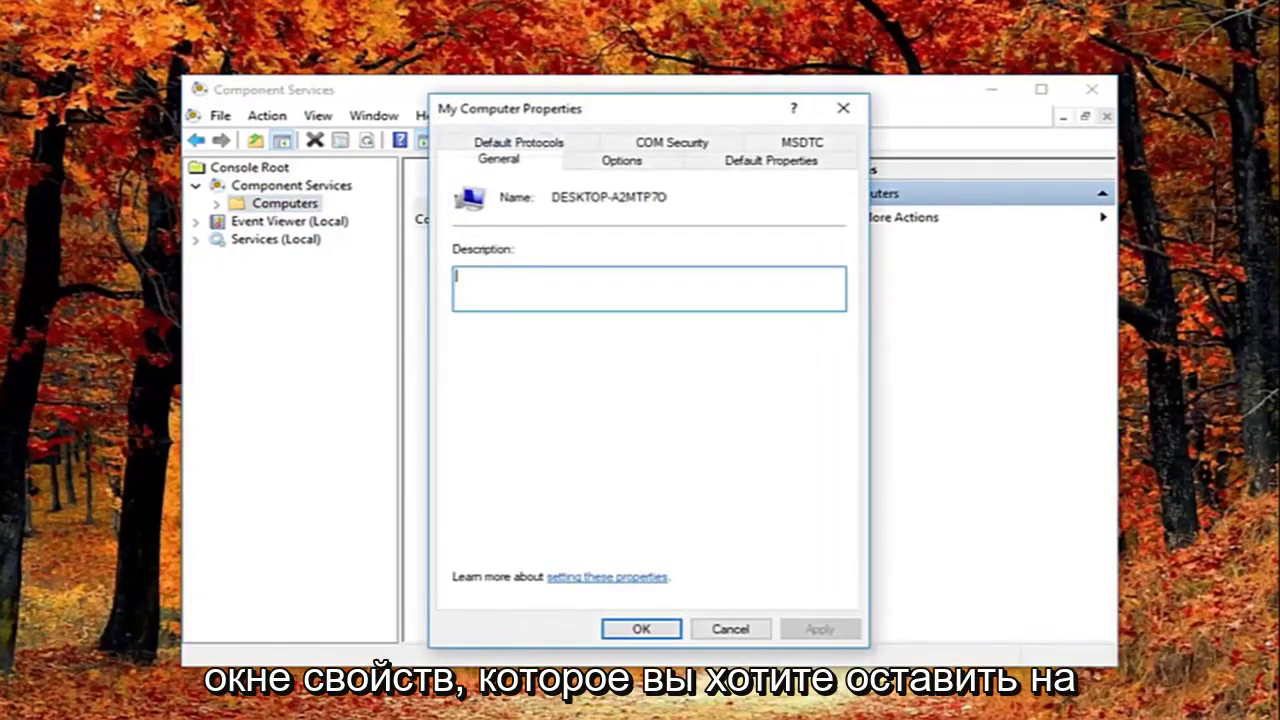
Disable "Enable Distributed COM on this computer" in the default properties, apply the machine-wide DCOM change and close the properties.
{"action": "left_click", "coordinate": [757, 170]}
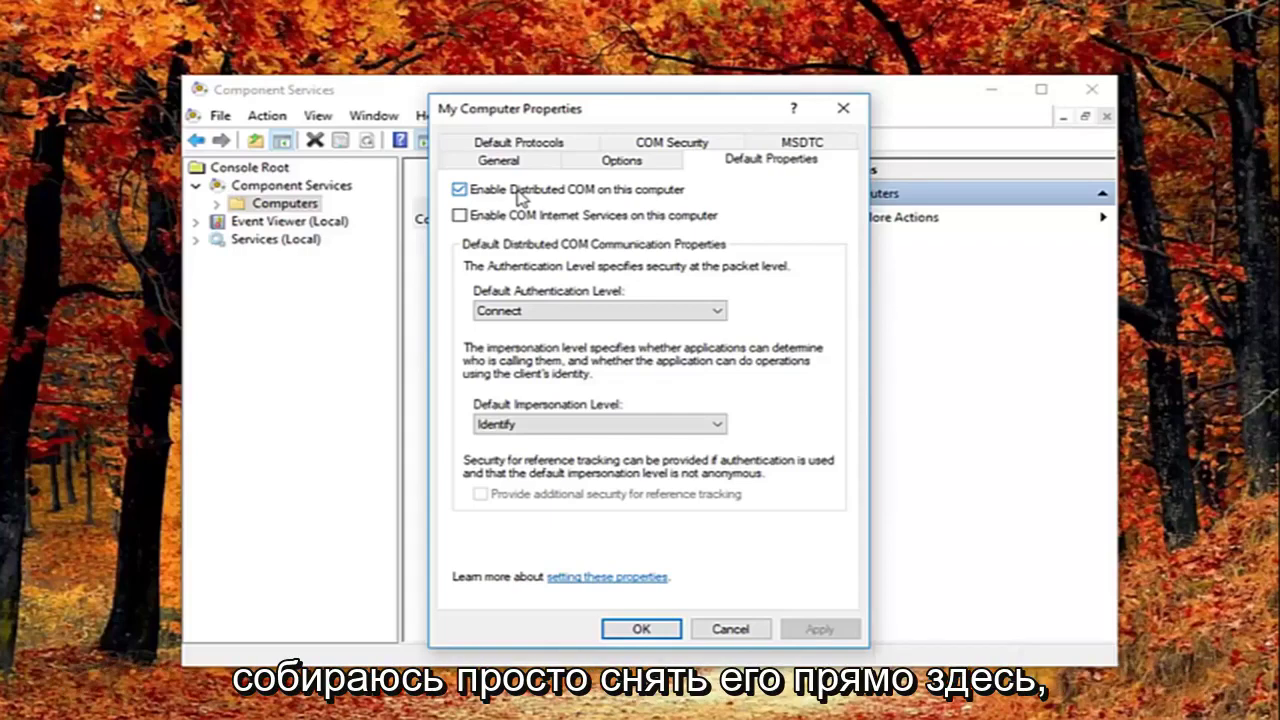
{"action": "left_click", "coordinate": [515, 192]}
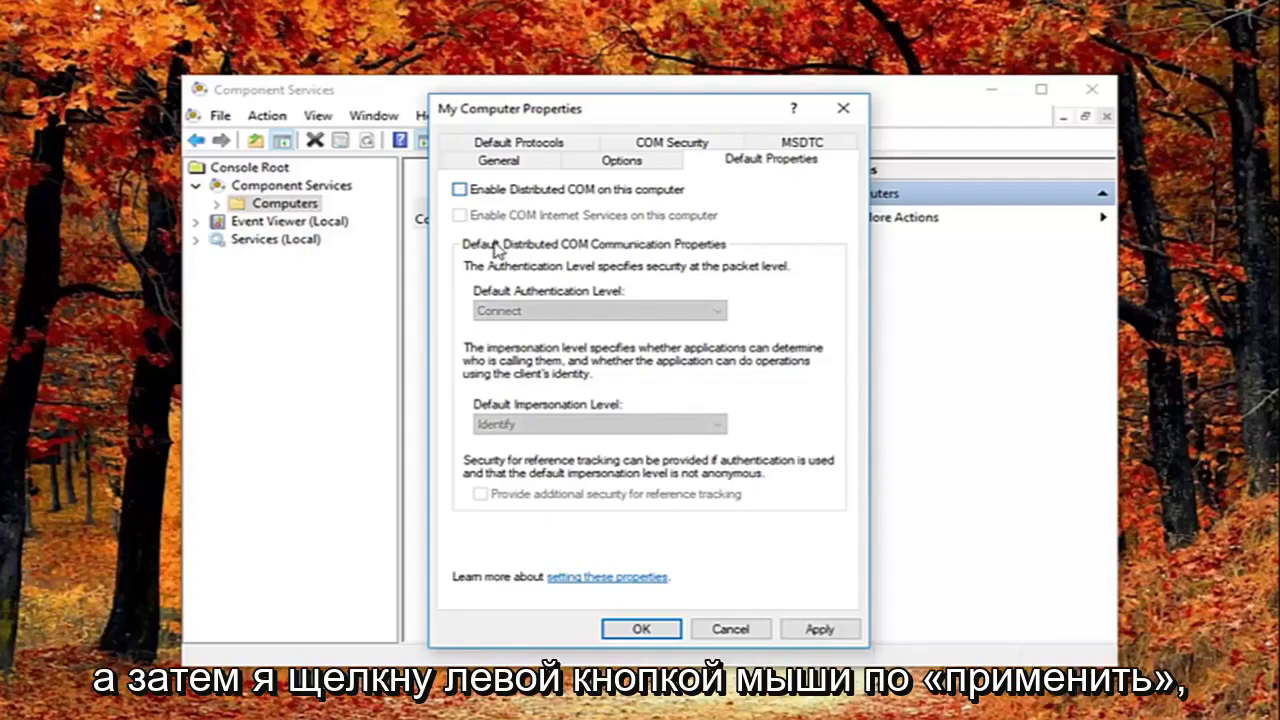
{"action": "left_click", "coordinate": [818, 633]}
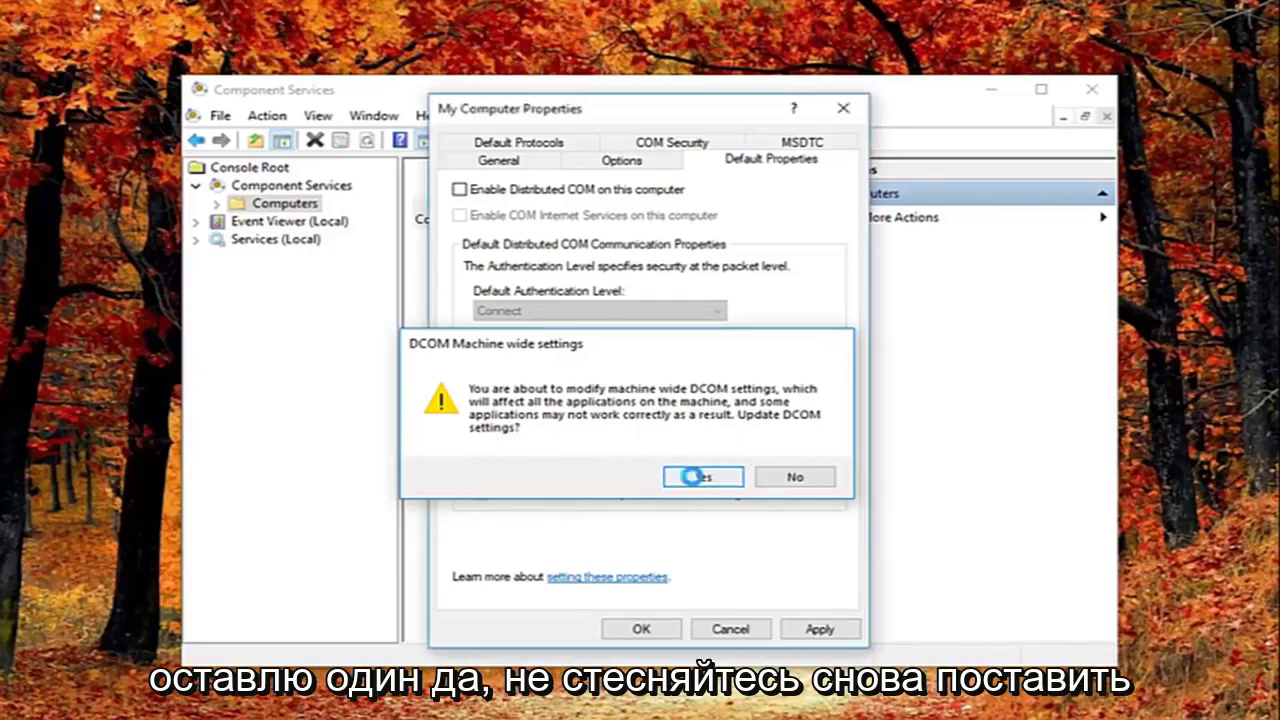
{"action": "left_click", "coordinate": [700, 478]}
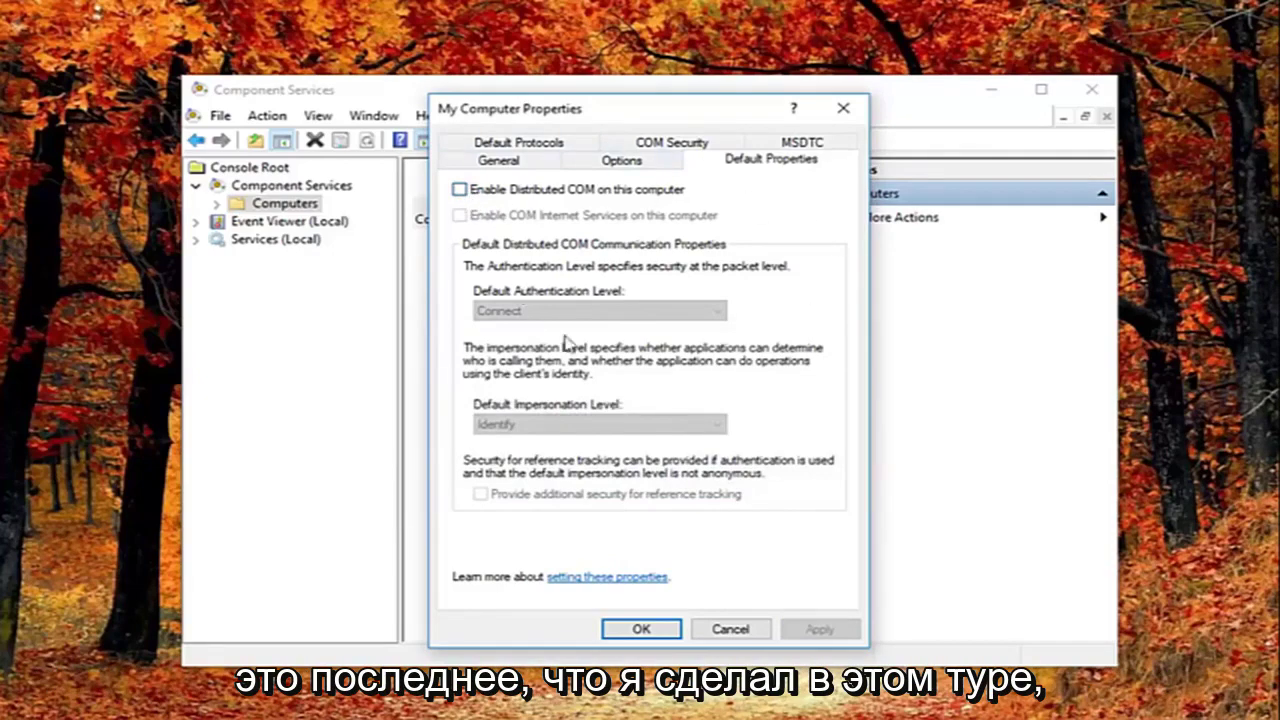
{"action": "left_click", "coordinate": [843, 110]}
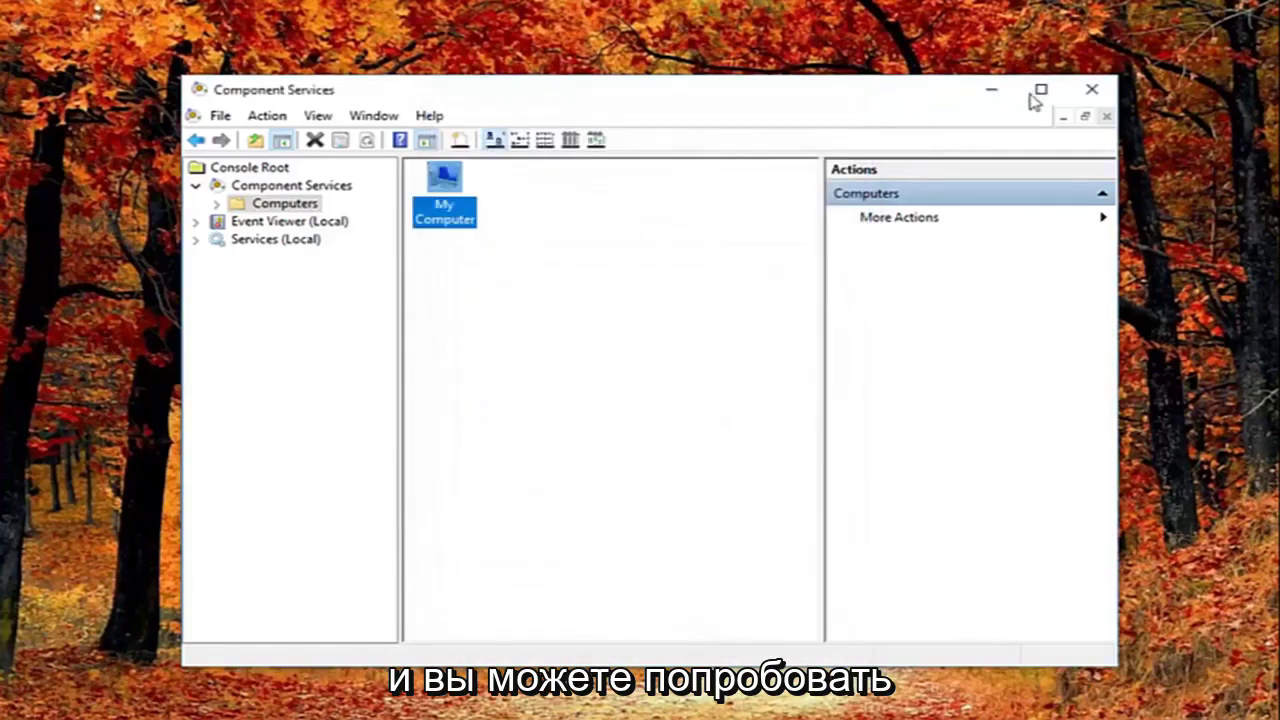